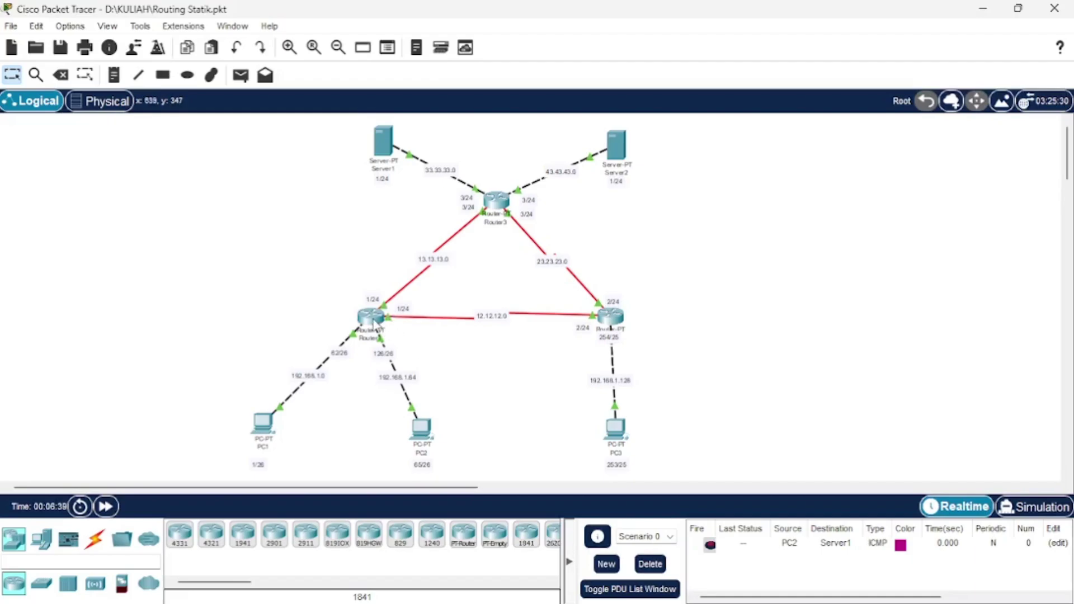
# Remove both existing static routes, to 192.168.1.128/25 and 33.33.33.0/24, from Router1's configuration.
pyautogui.moveTo(374, 328)
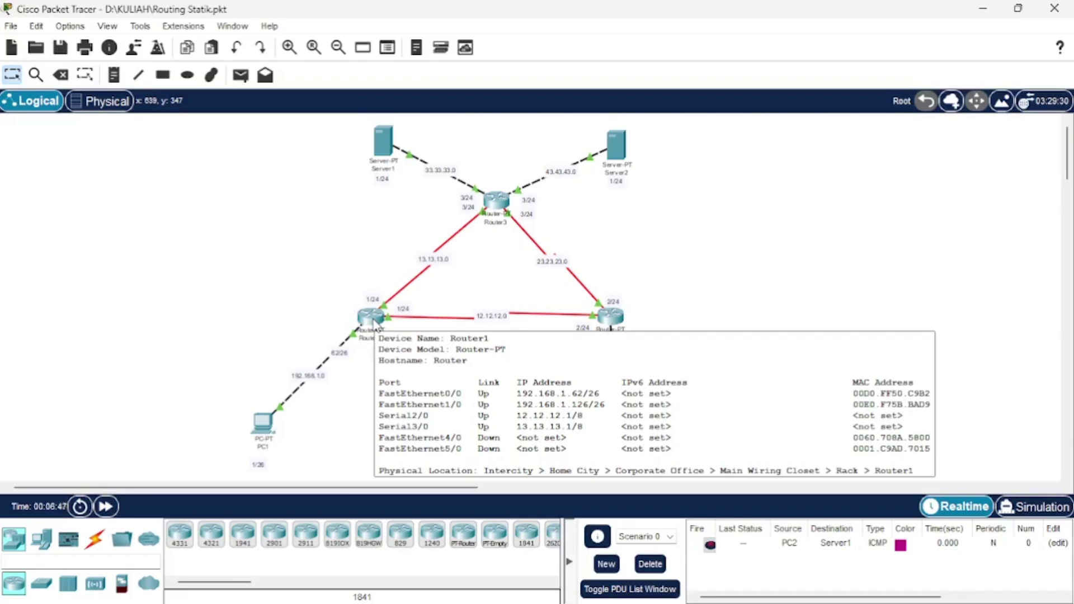
pyautogui.click(375, 318)
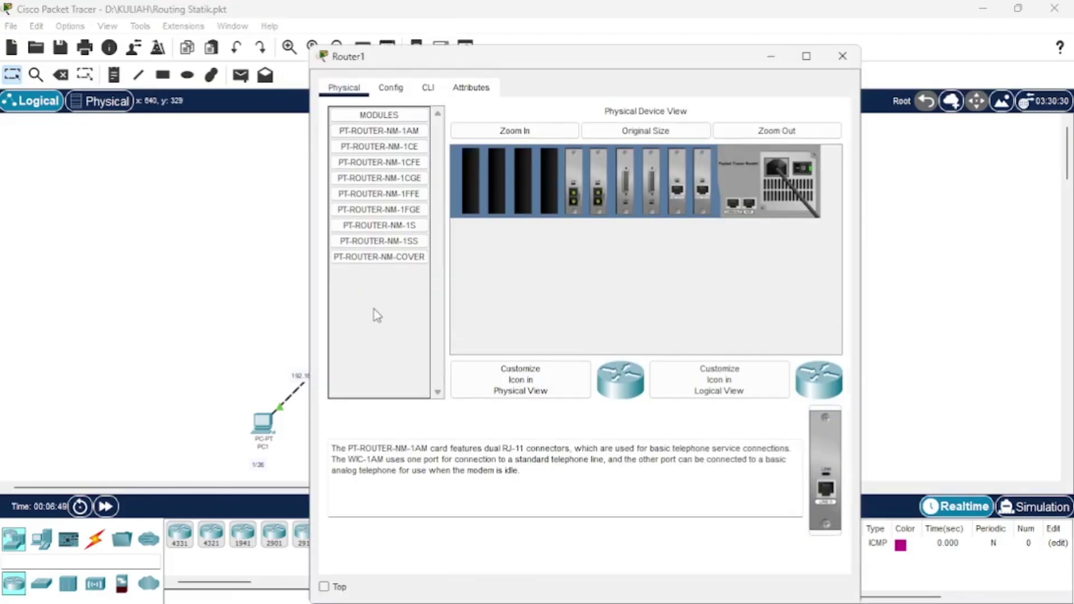
pyautogui.click(391, 89)
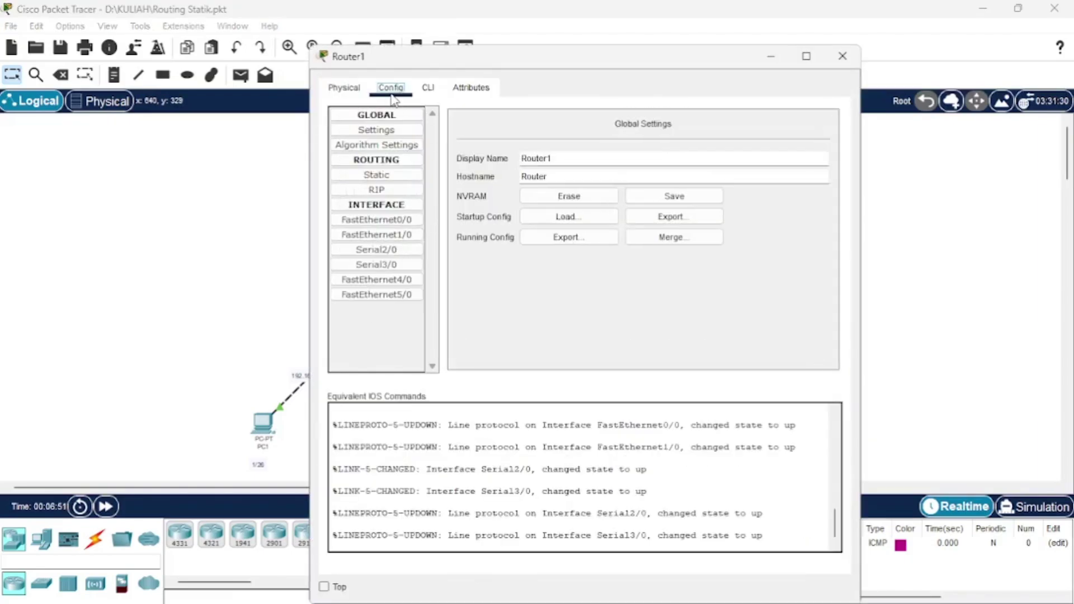
pyautogui.click(382, 178)
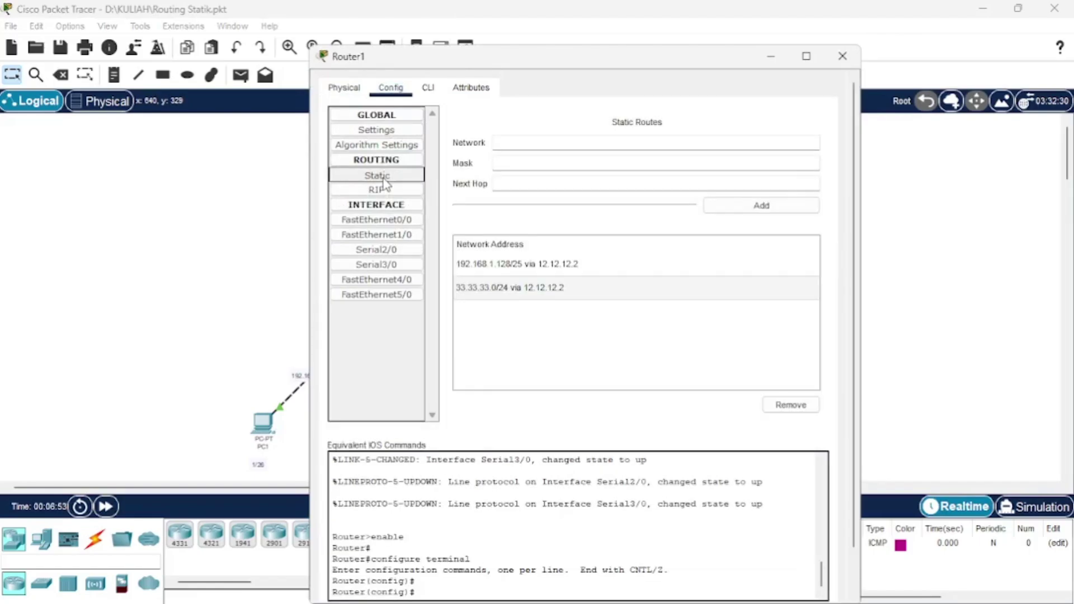
pyautogui.click(565, 265)
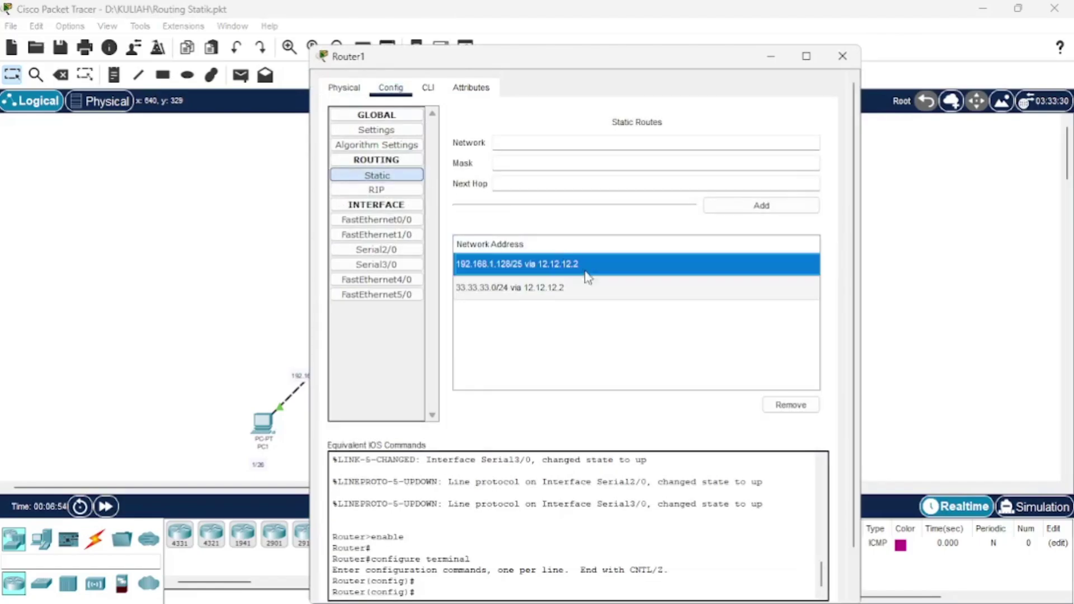
pyautogui.click(779, 403)
pyautogui.click(653, 273)
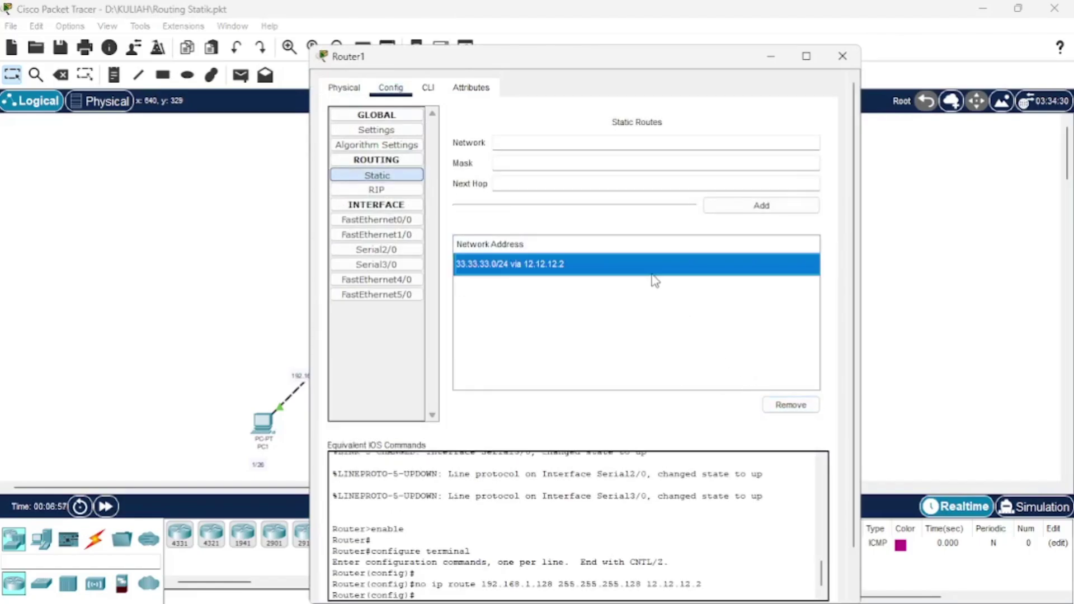
pyautogui.click(783, 408)
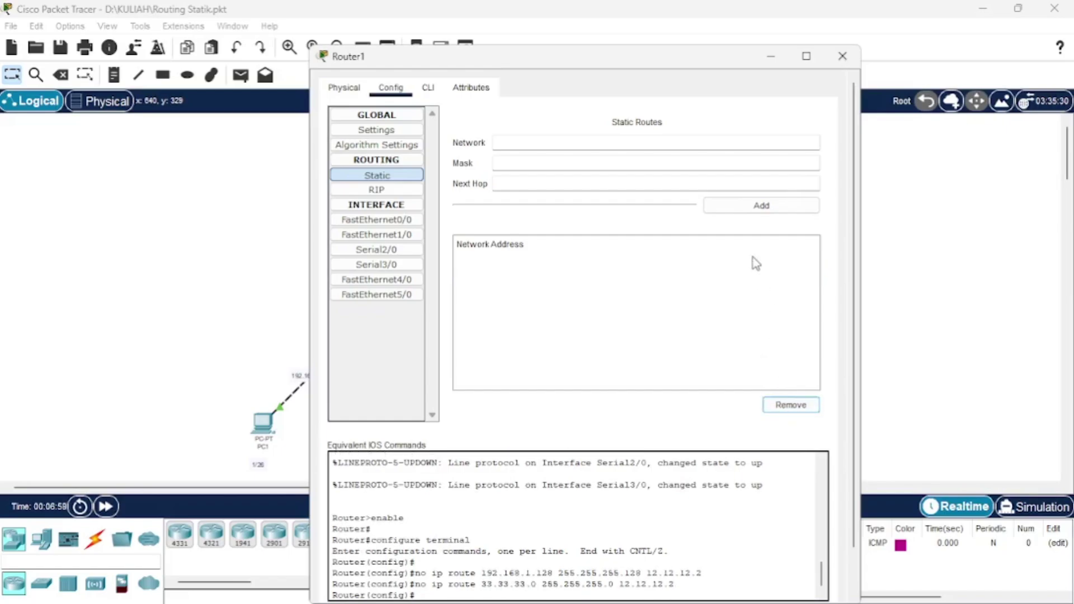
pyautogui.click(770, 58)
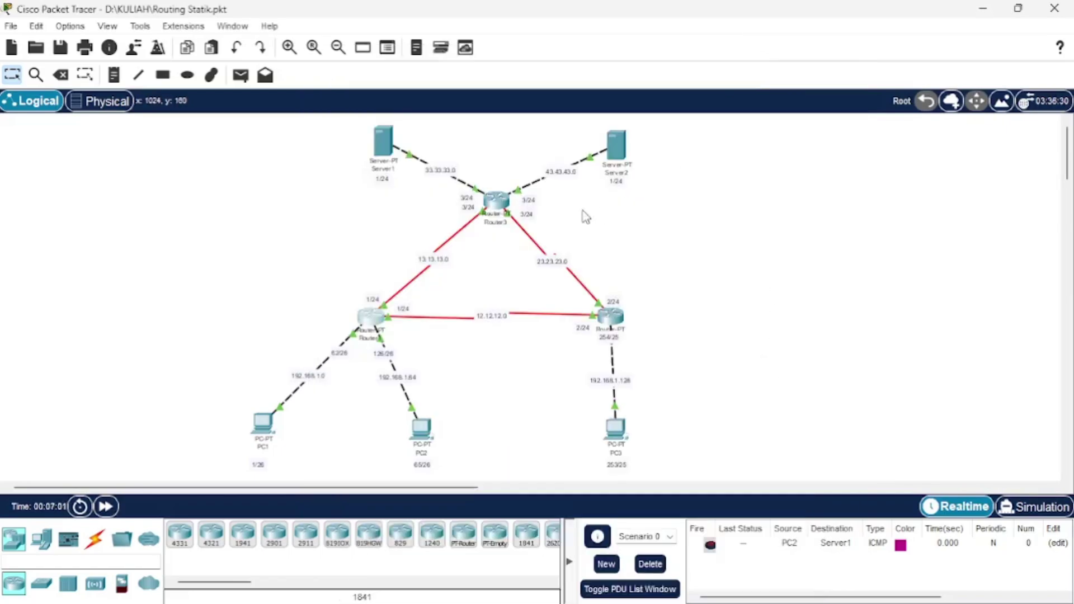
# Remove all static routes to the 192.168.1.x networks from Router3's configuration.
pyautogui.click(496, 200)
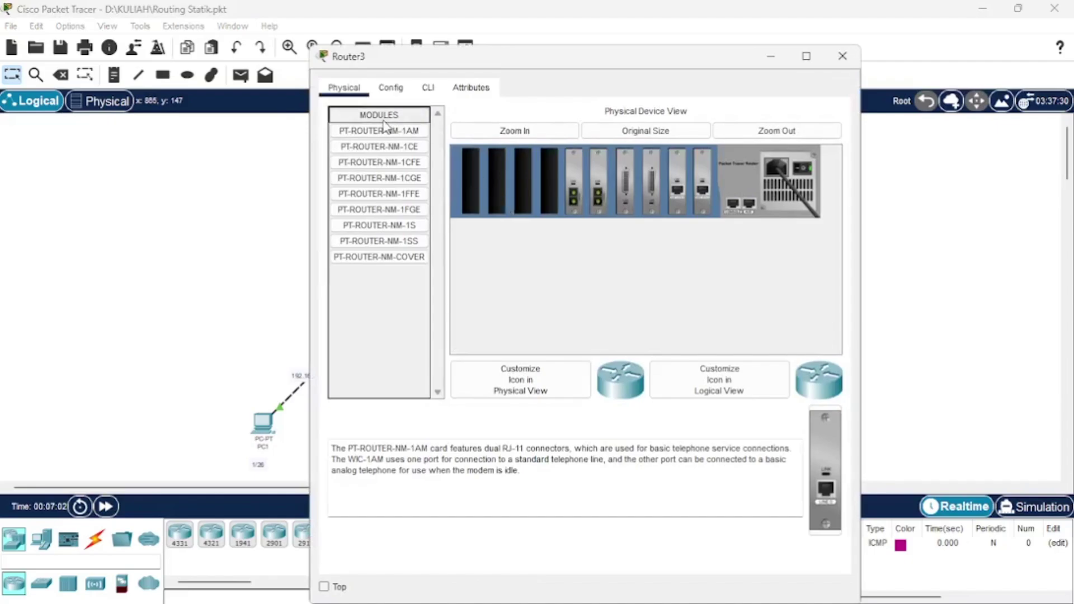
pyautogui.click(391, 88)
pyautogui.click(377, 175)
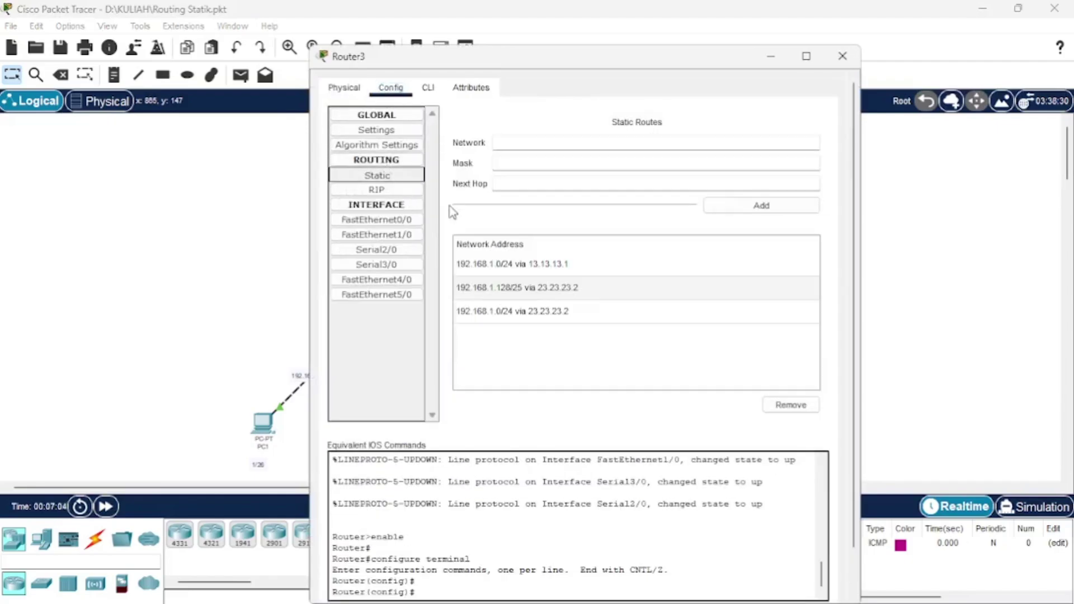
pyautogui.click(580, 271)
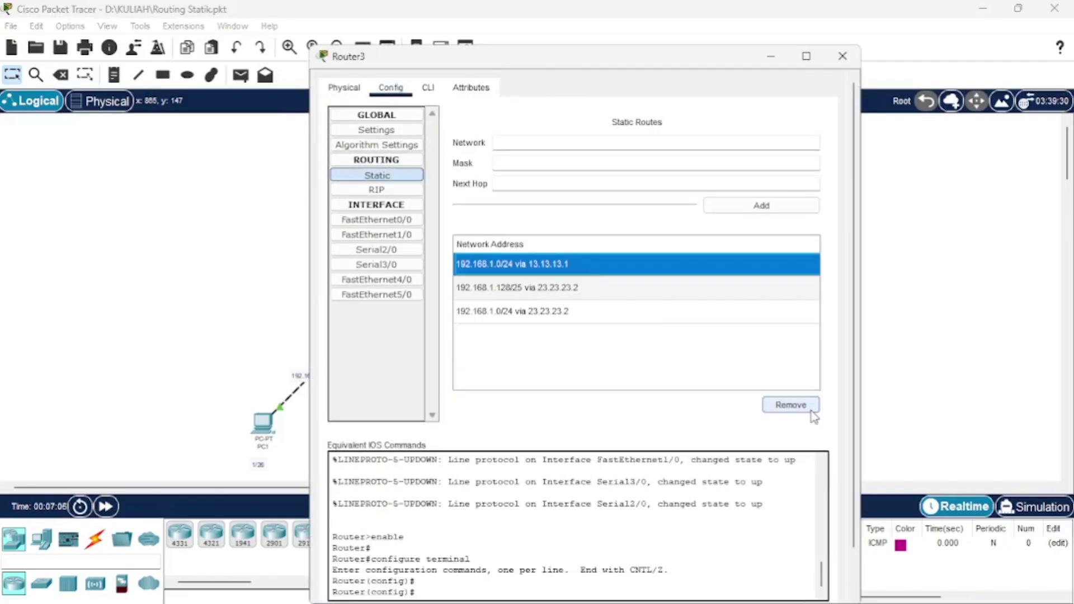
pyautogui.click(809, 410)
pyautogui.click(681, 267)
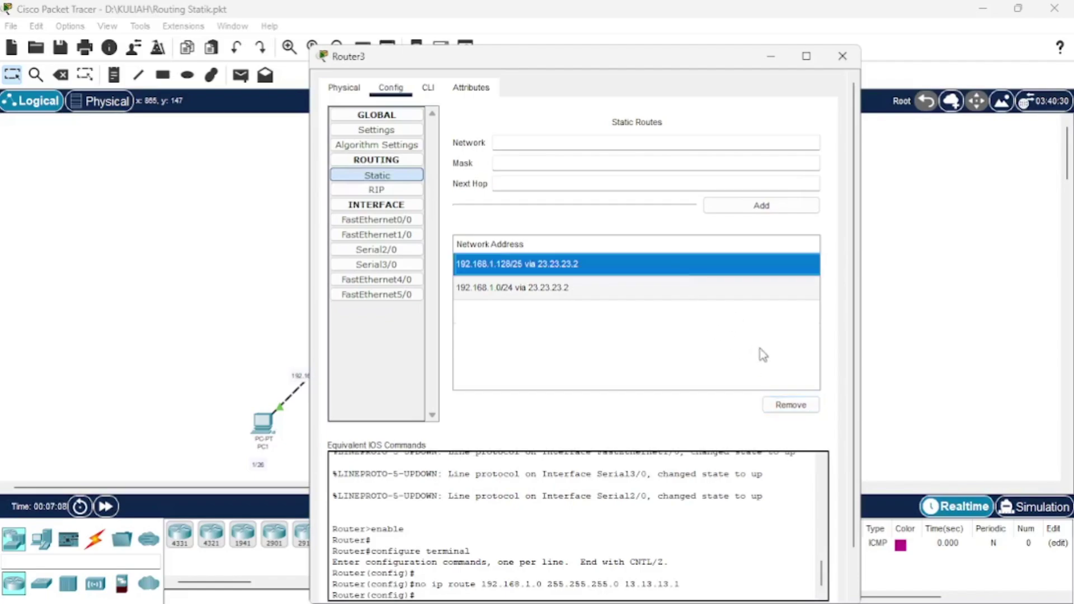
pyautogui.click(789, 407)
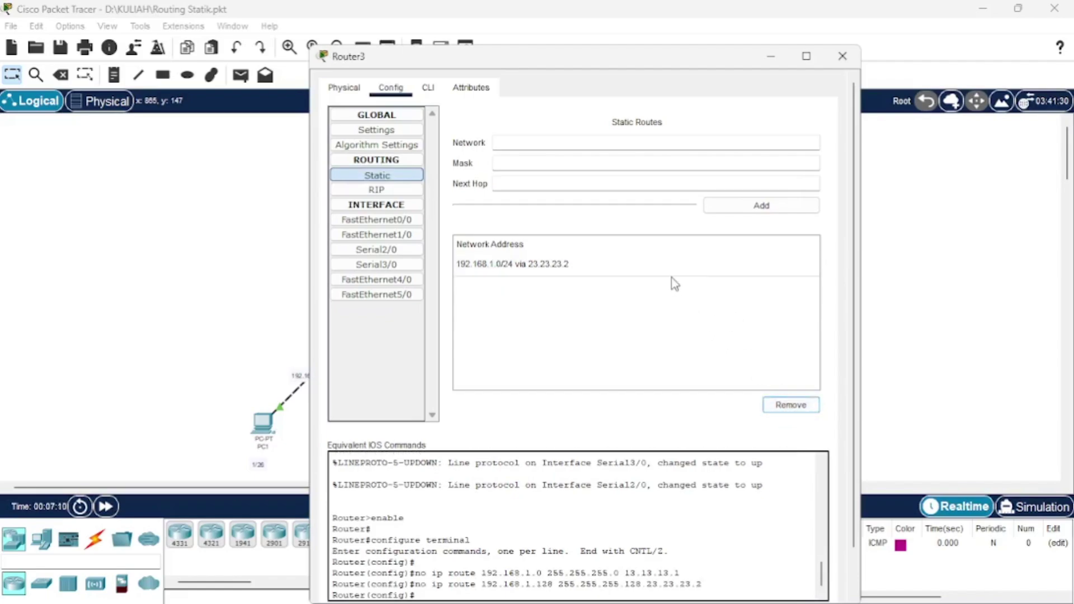
pyautogui.click(671, 271)
pyautogui.click(790, 405)
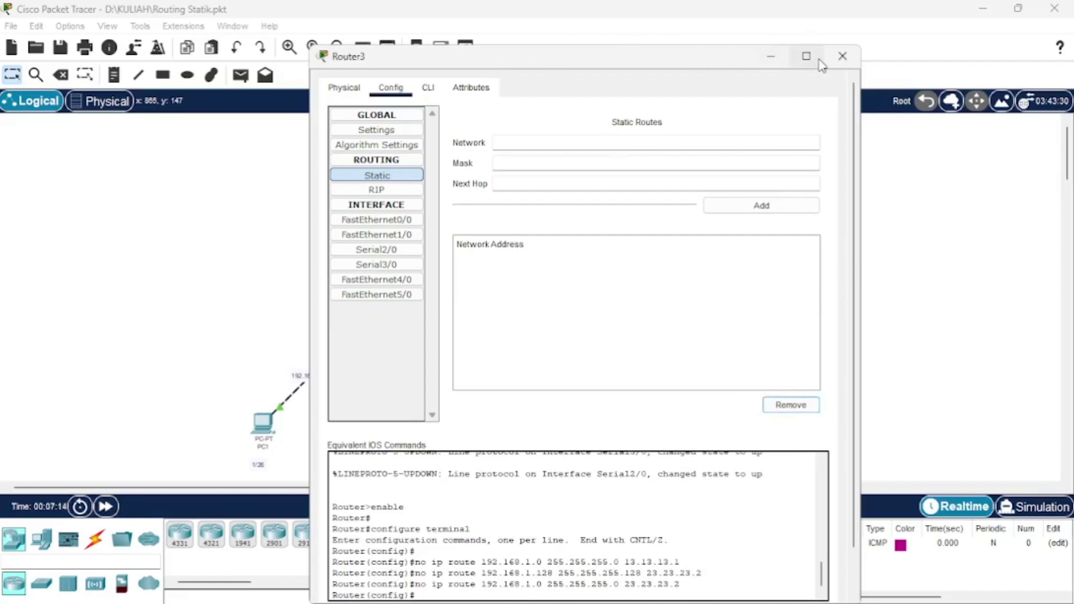
pyautogui.click(842, 56)
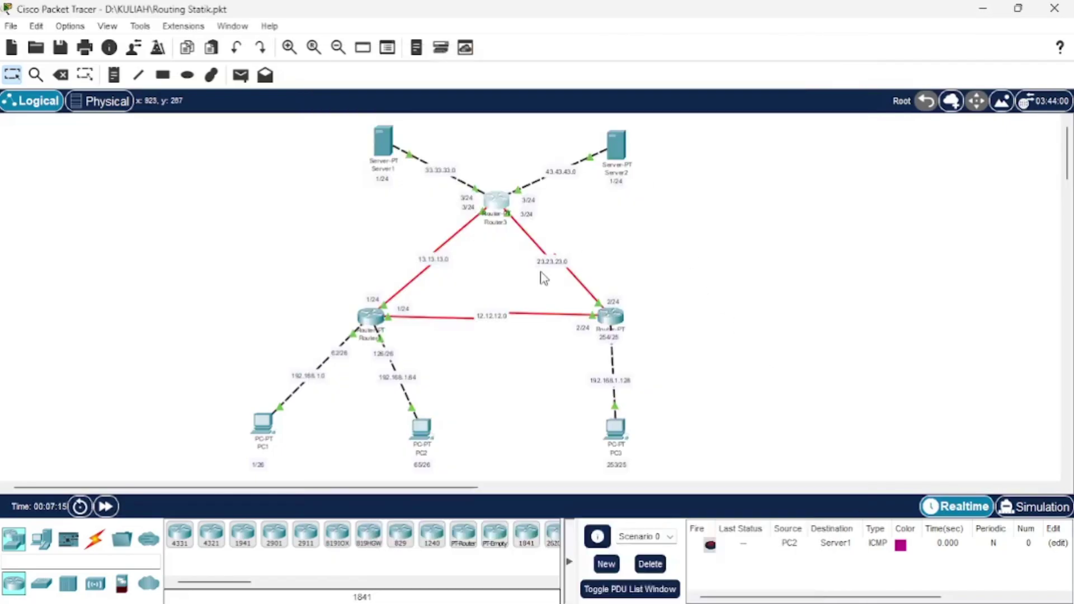
# Remove the static routes to 192.168.1.0/25, 43.43.43.0/25 and 33.33.33.0/24 from Router2's configuration.
pyautogui.click(613, 314)
pyautogui.click(391, 87)
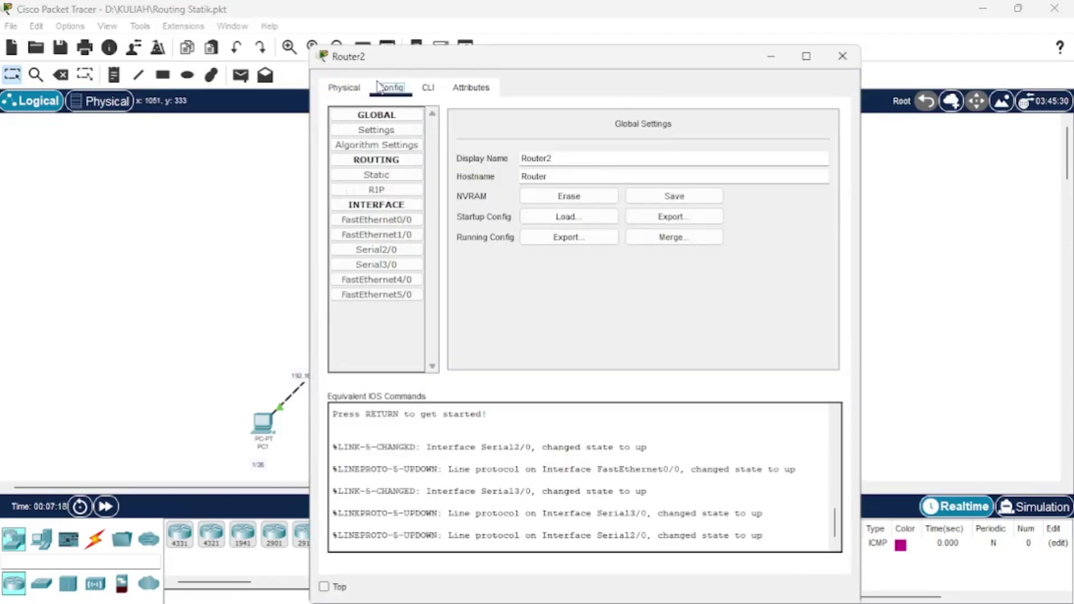
pyautogui.click(385, 174)
pyautogui.click(576, 264)
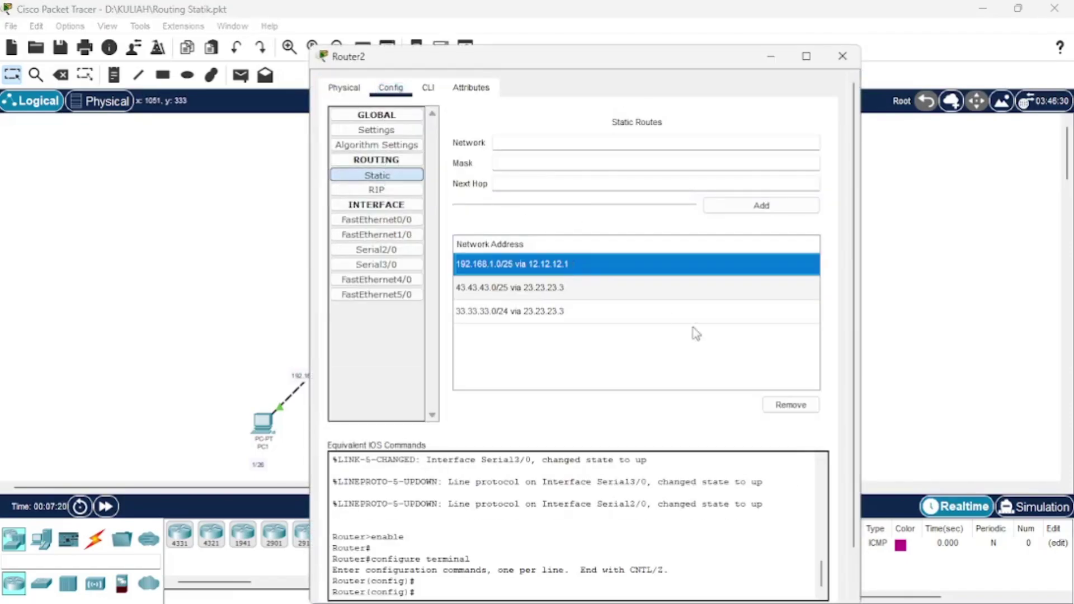
pyautogui.click(789, 405)
pyautogui.click(666, 271)
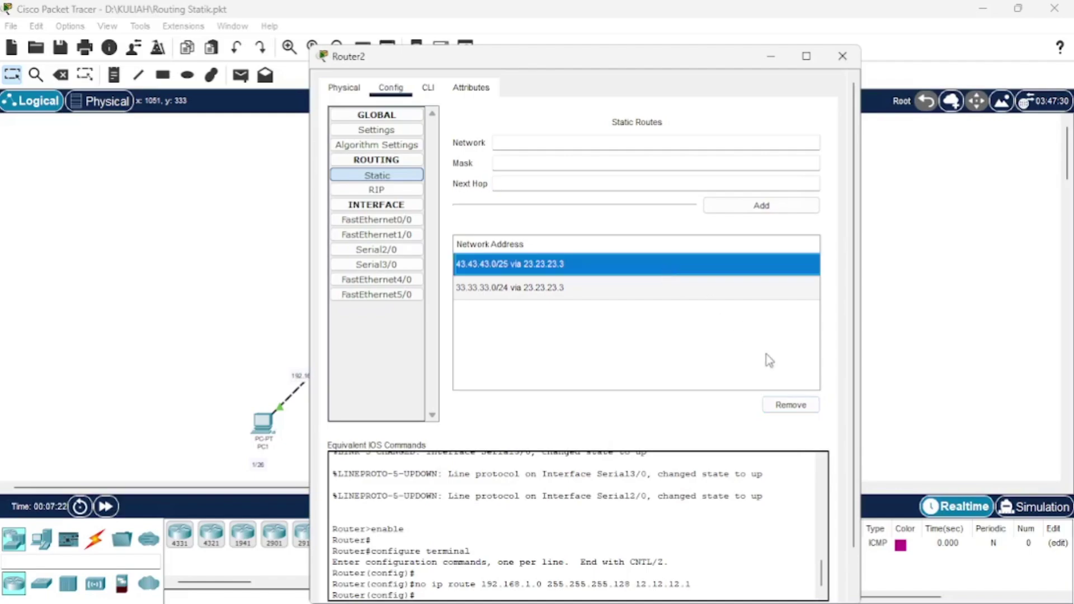
pyautogui.click(789, 406)
pyautogui.click(633, 272)
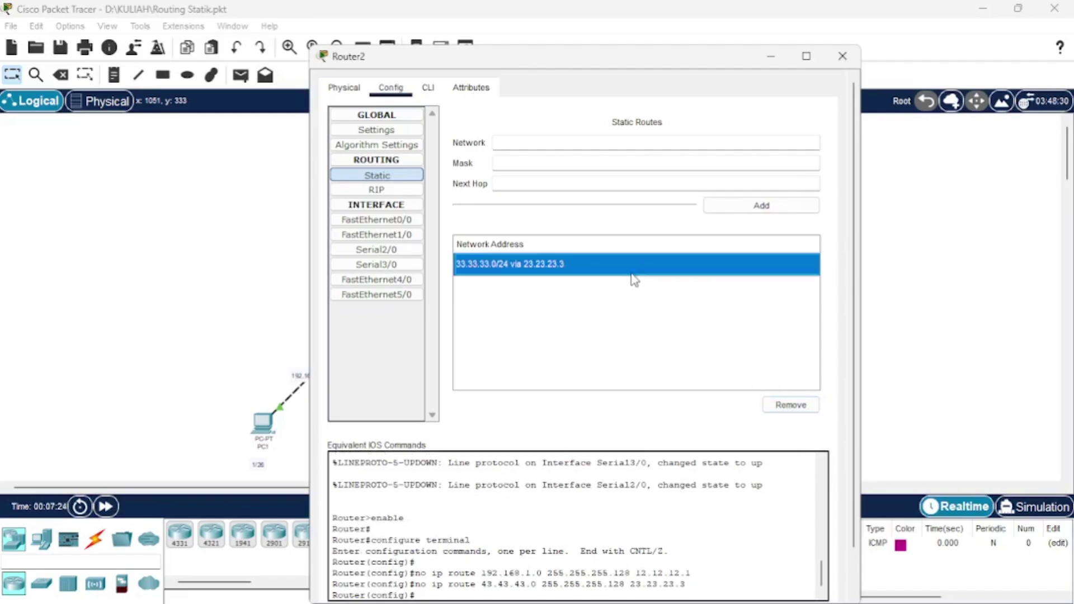
pyautogui.click(786, 403)
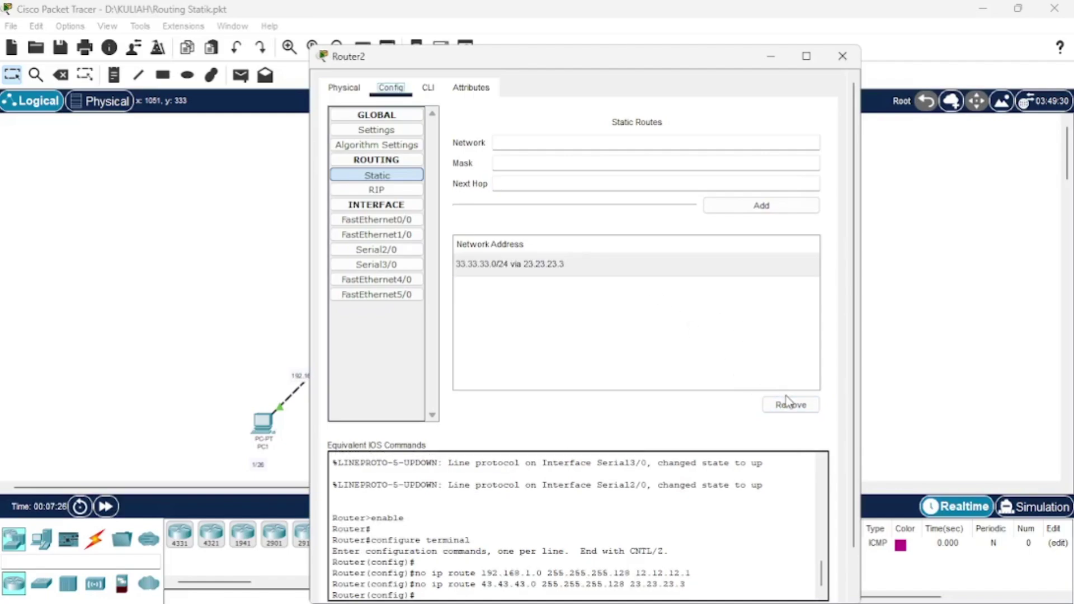
pyautogui.click(786, 403)
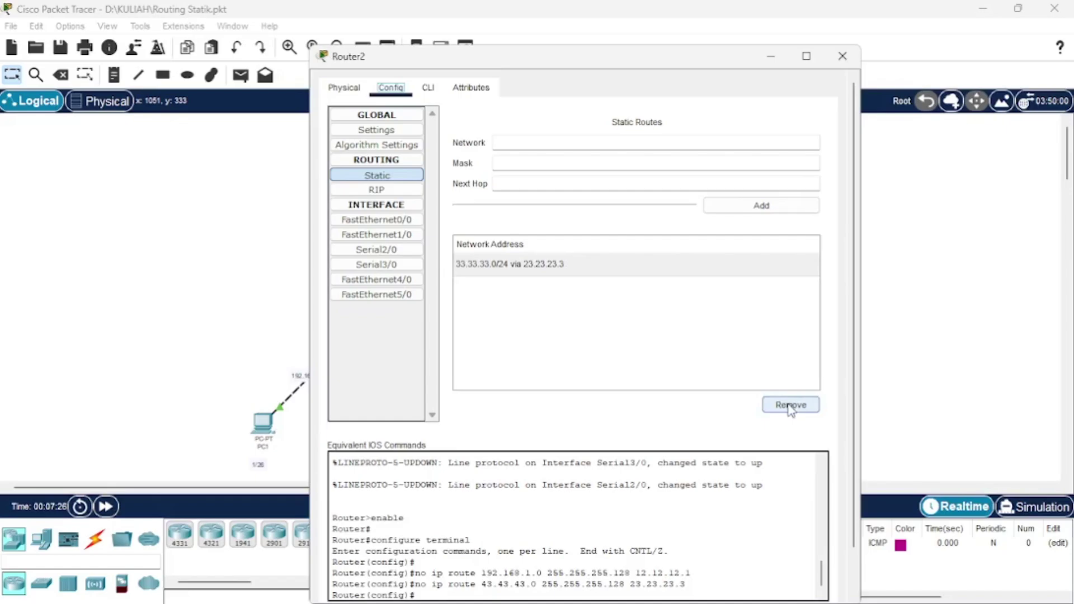
pyautogui.click(770, 58)
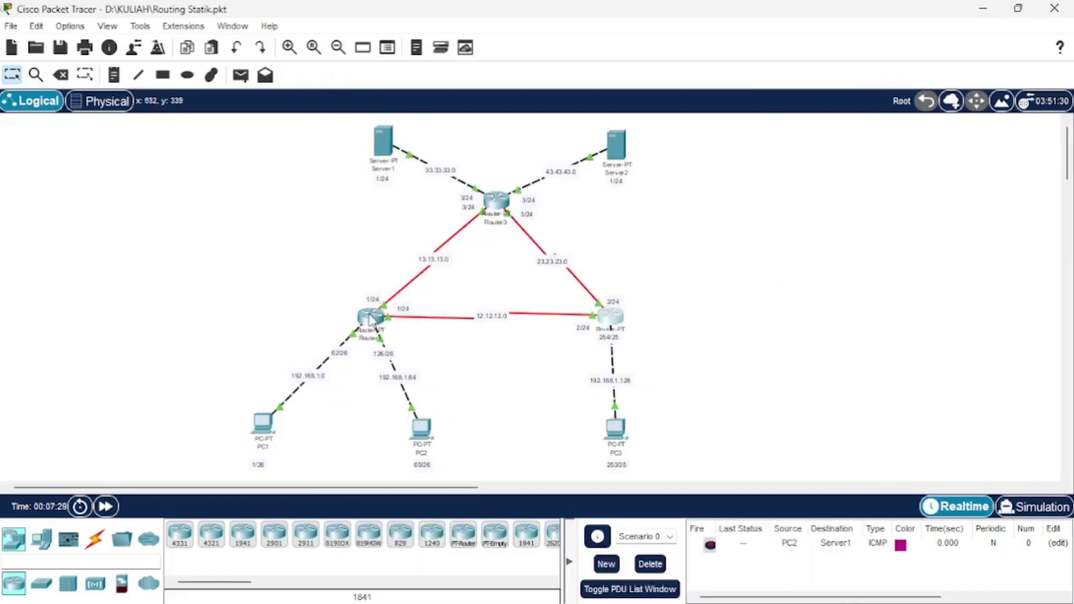
# Start RIP routing on Router1 and configure it with "no auto-summary" and "version 2" in the command line.
pyautogui.click(370, 317)
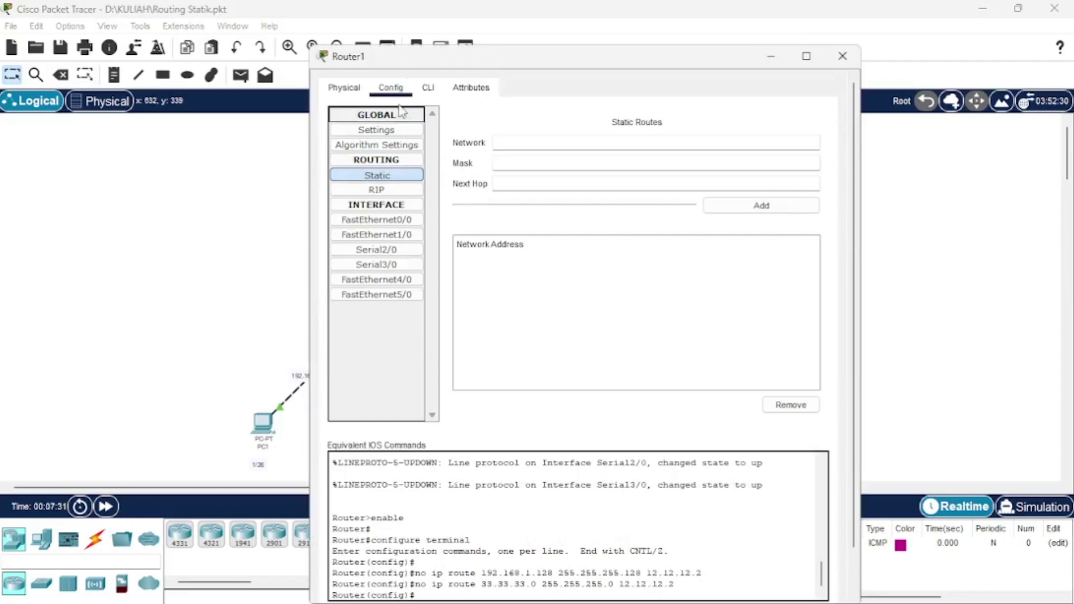
pyautogui.click(385, 191)
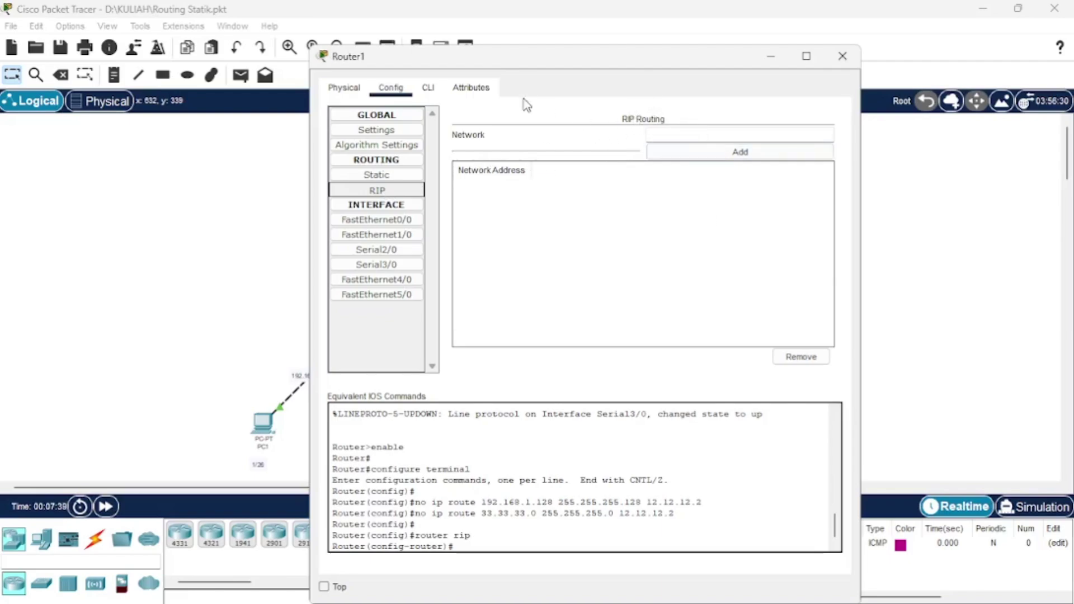
pyautogui.click(430, 88)
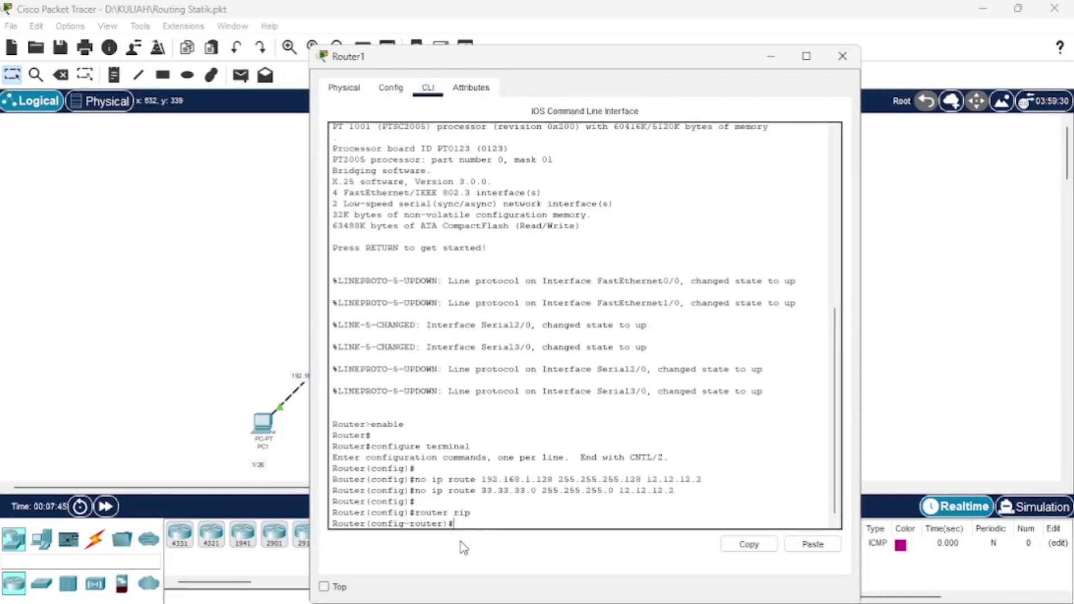
pyautogui.write('no auto-summary')
pyautogui.press('Return')
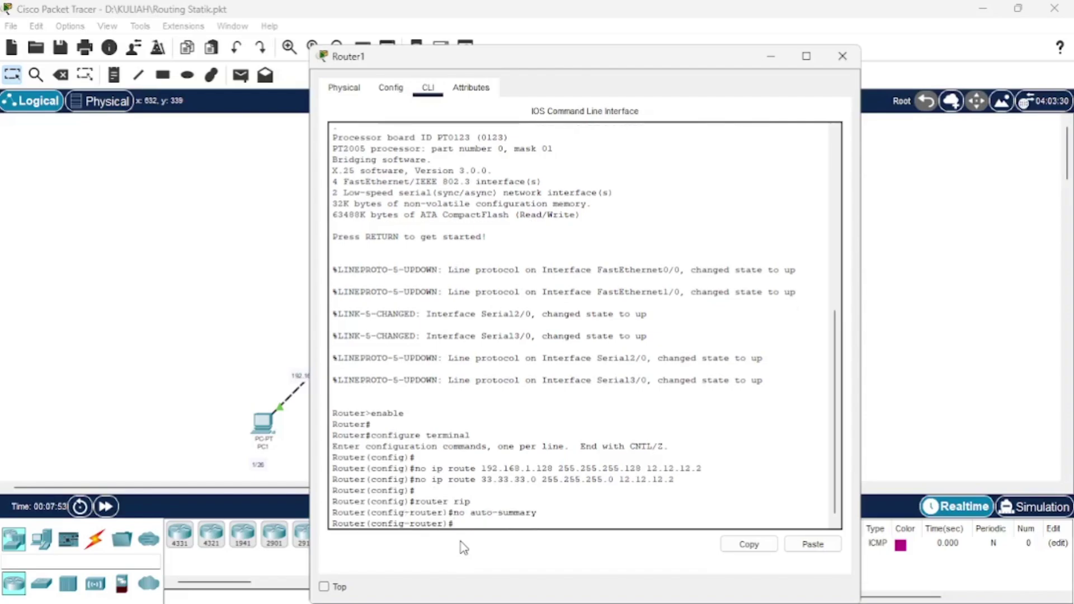
pyautogui.write('version 2')
pyautogui.press('Return')
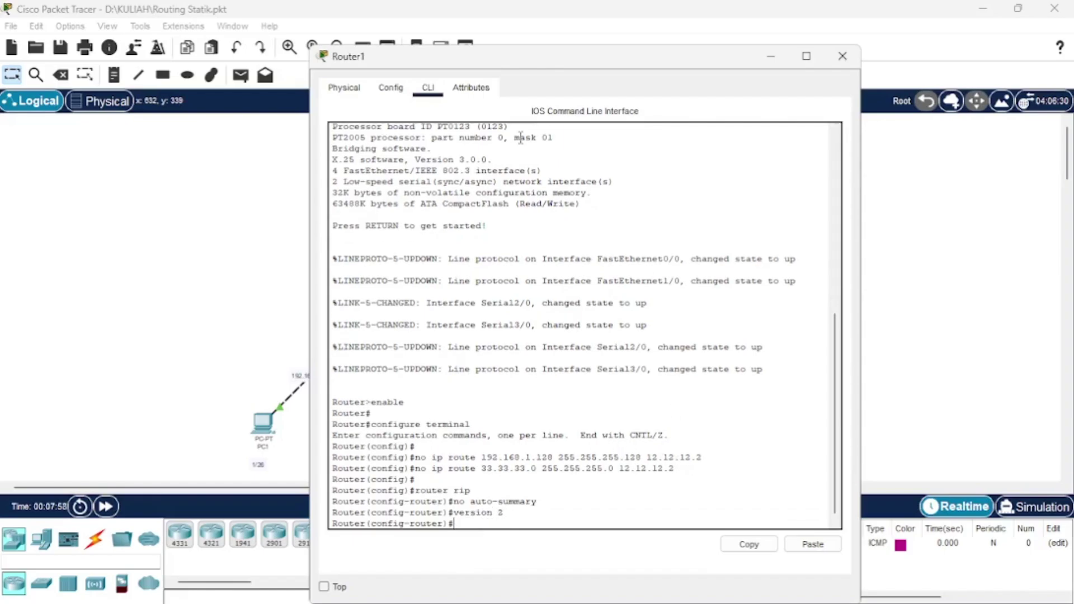
# Check Router1's RIP version and save its running configuration to NVRAM.
pyautogui.click(390, 87)
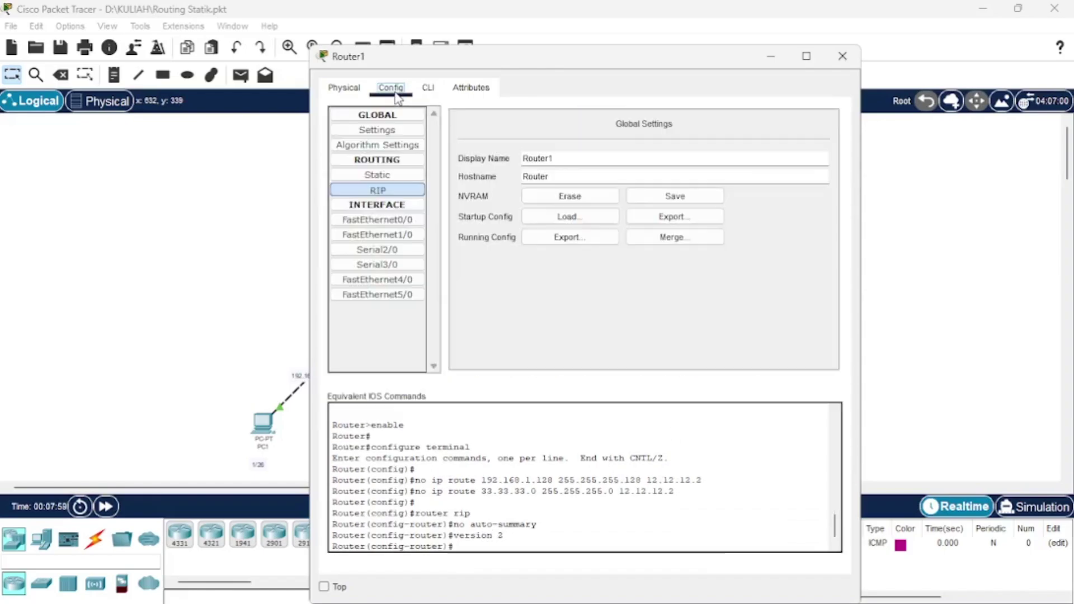
pyautogui.click(398, 190)
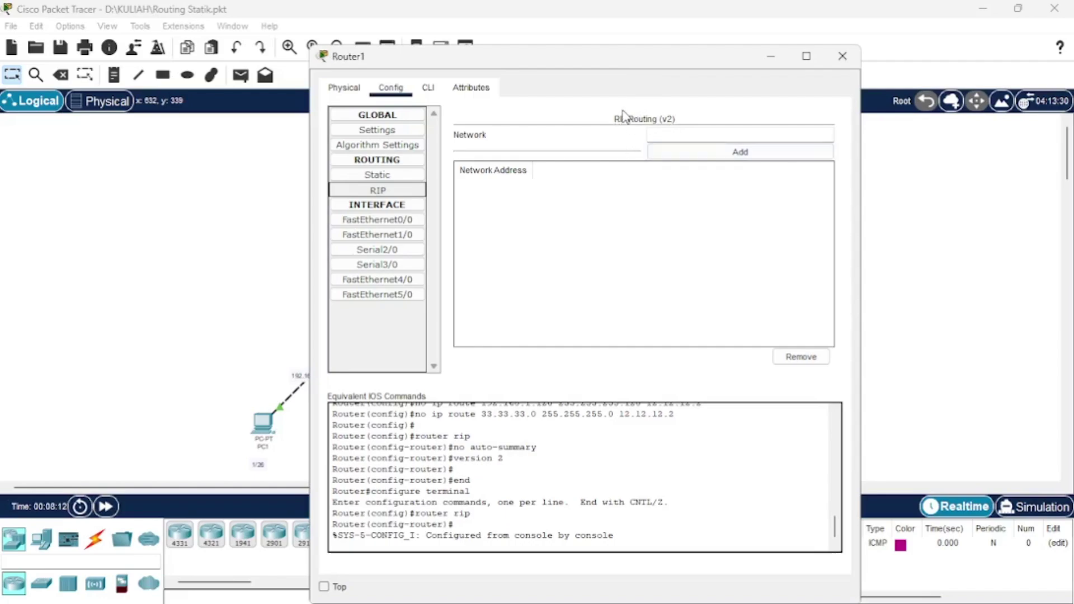
pyautogui.click(379, 131)
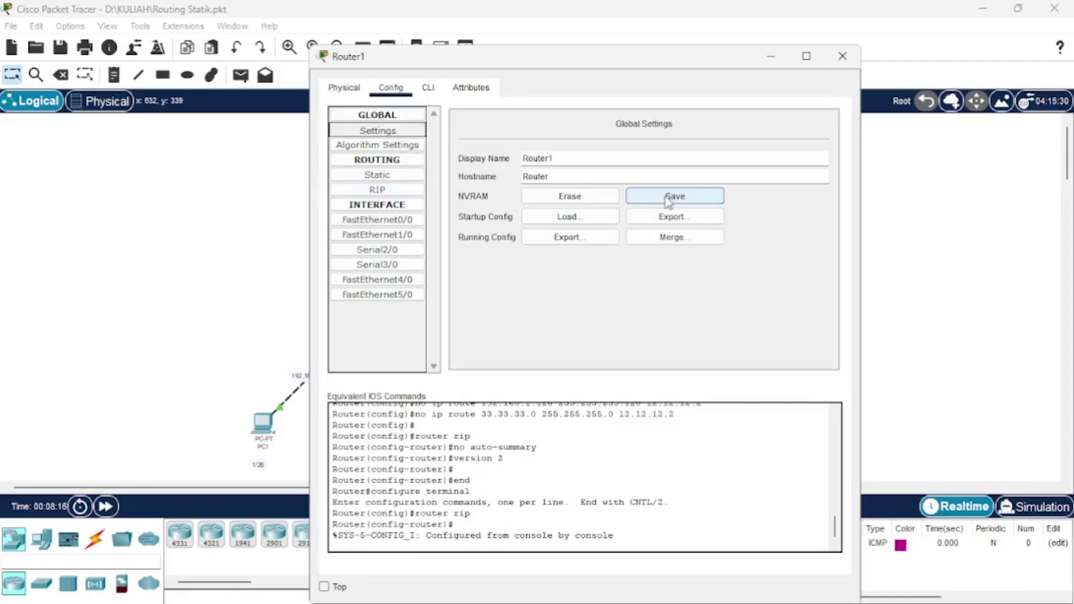
pyautogui.click(682, 201)
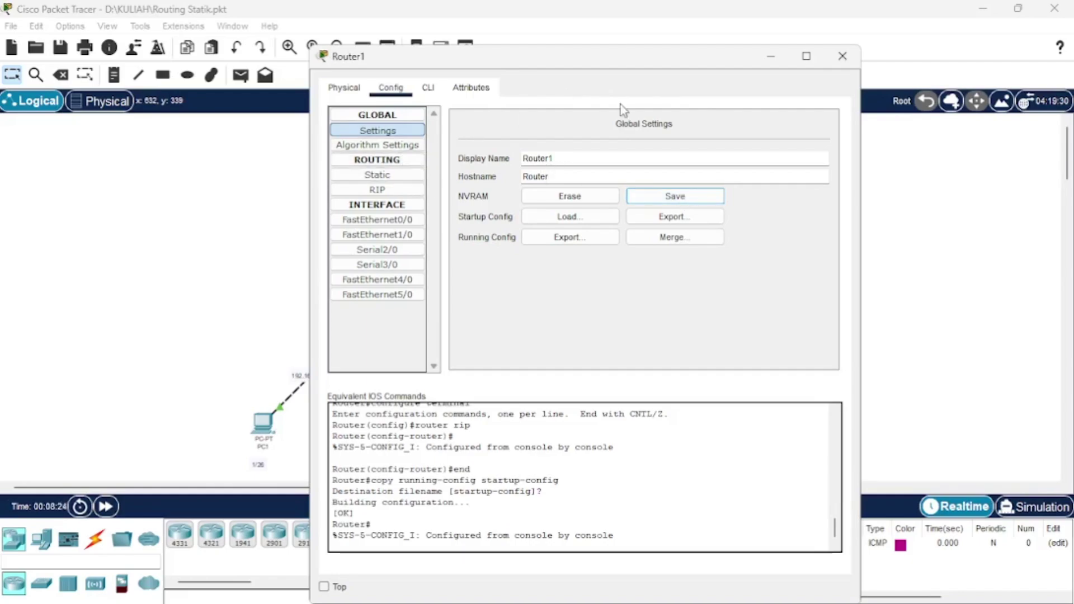
pyautogui.click(769, 60)
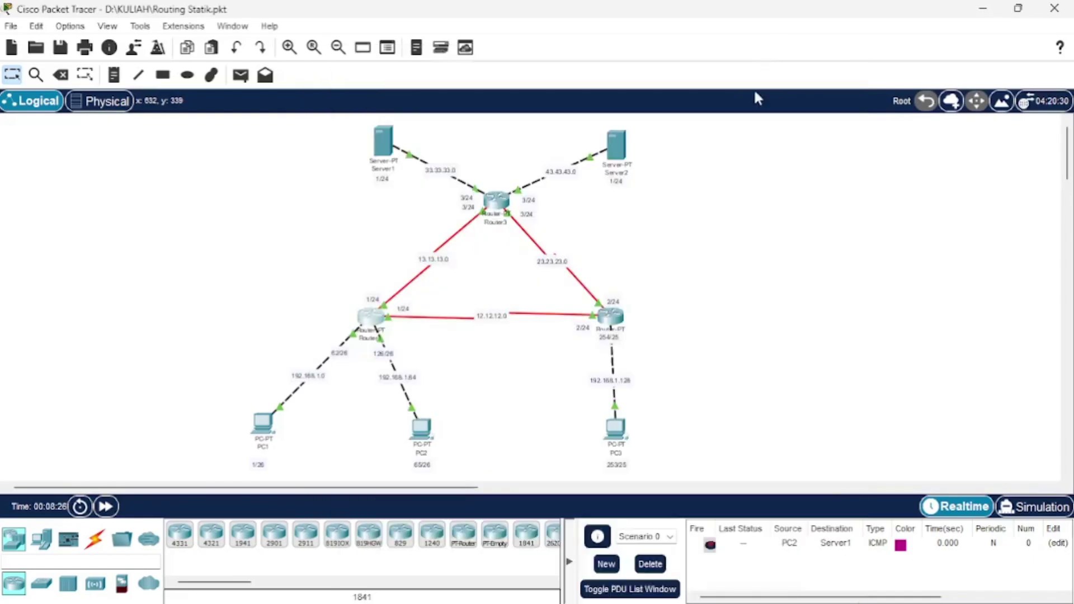
# Start RIP routing on Router3 and configure it with "no auto-summary" and "version 2" in the command line.
pyautogui.click(500, 205)
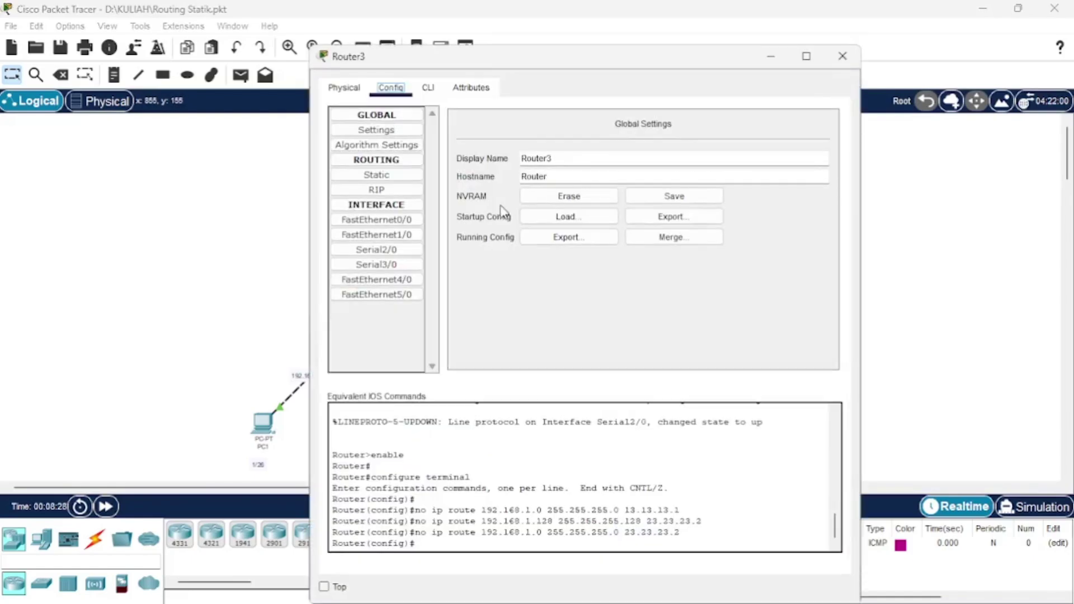
pyautogui.click(377, 190)
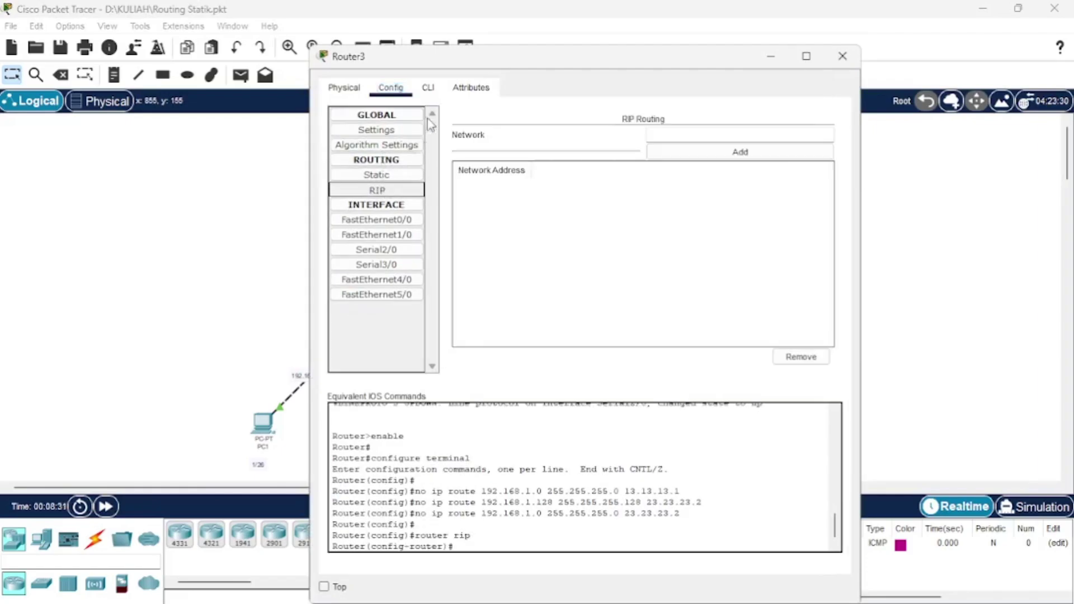
pyautogui.click(428, 90)
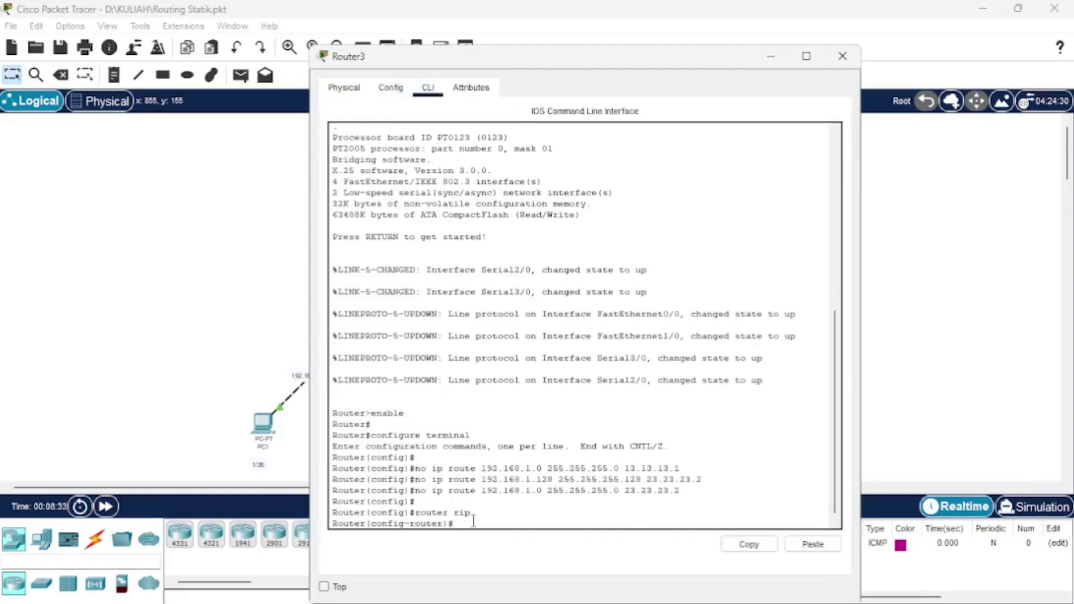
pyautogui.write('no auto')
pyautogui.press('BackSpace')
pyautogui.write('-summary')
pyautogui.press('Return')
pyautogui.write('version2')
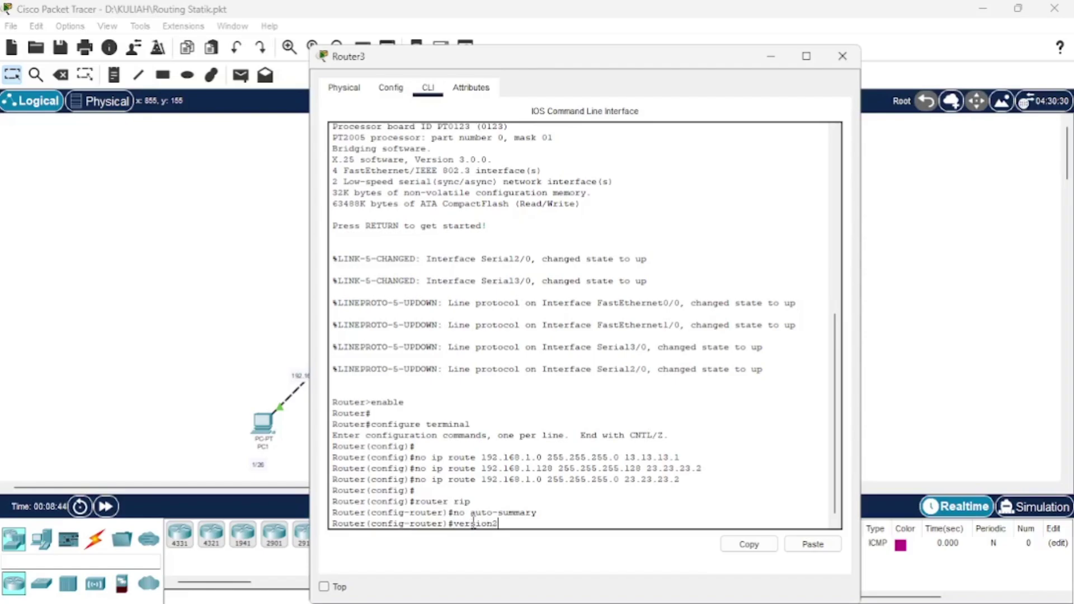
pyautogui.press('BackSpace')
pyautogui.write('2')
pyautogui.press('Return')
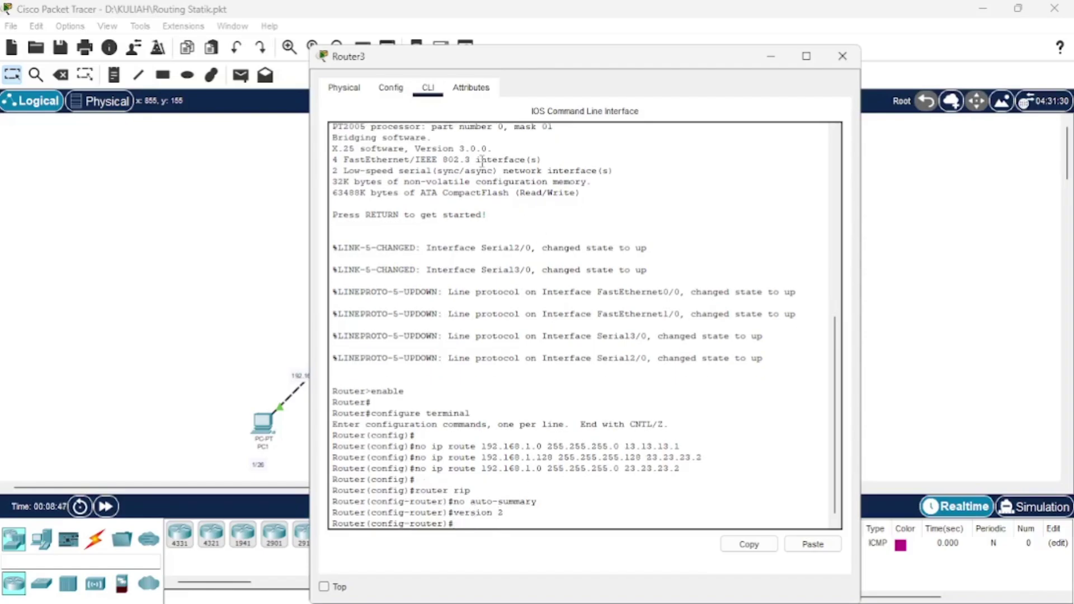
# Check Router3's RIP version, save its running configuration to NVRAM and minimize its window.
pyautogui.click(399, 95)
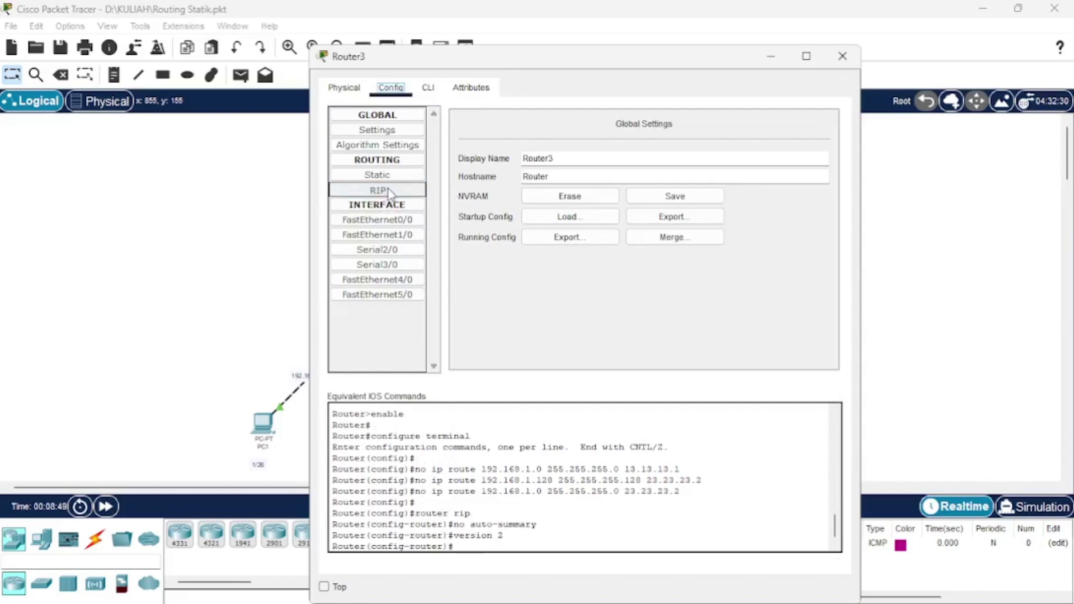
pyautogui.click(383, 192)
pyautogui.click(377, 131)
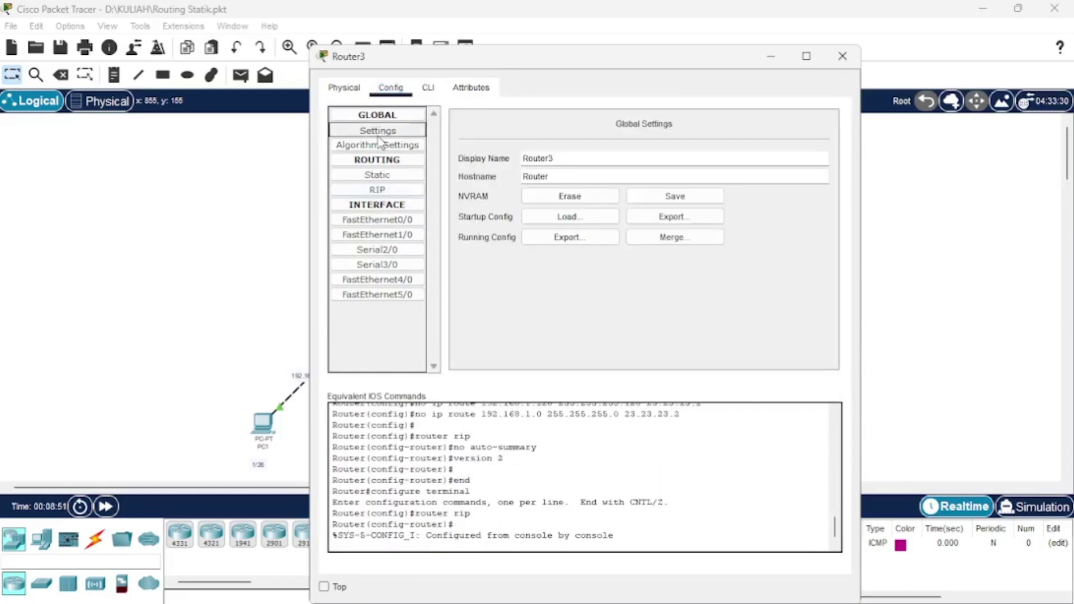
pyautogui.click(656, 196)
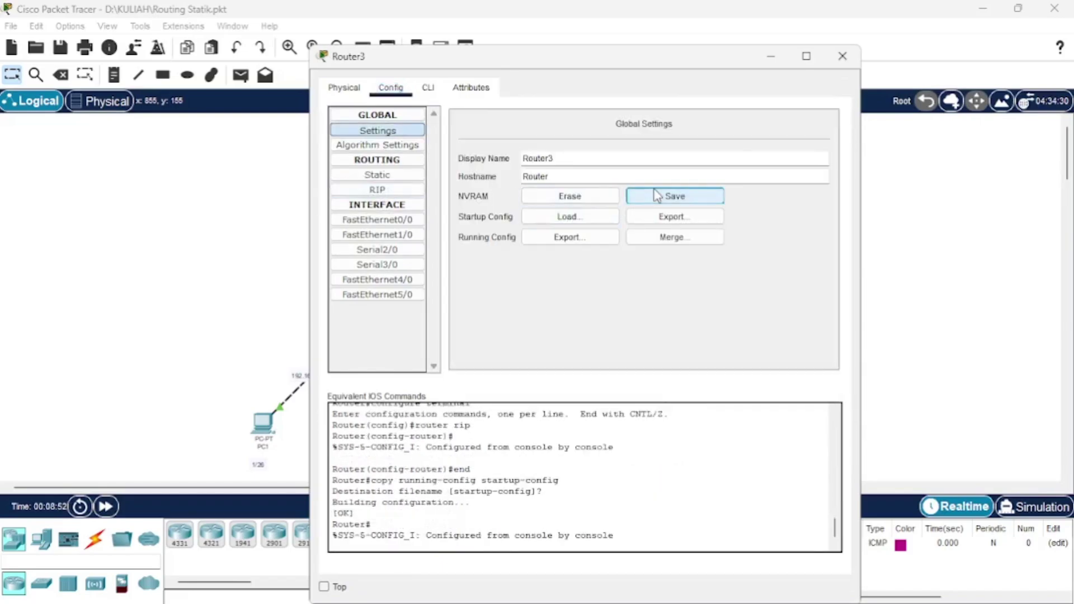
pyautogui.click(771, 56)
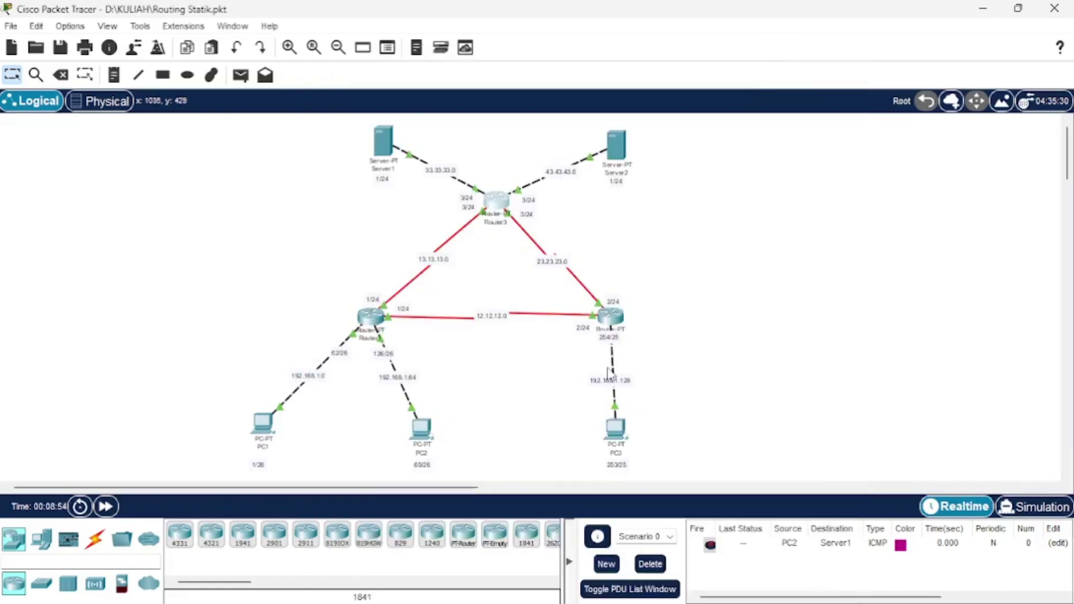
# Start RIP routing on Router2 and enter "no auto-summary" in its command line.
pyautogui.click(612, 305)
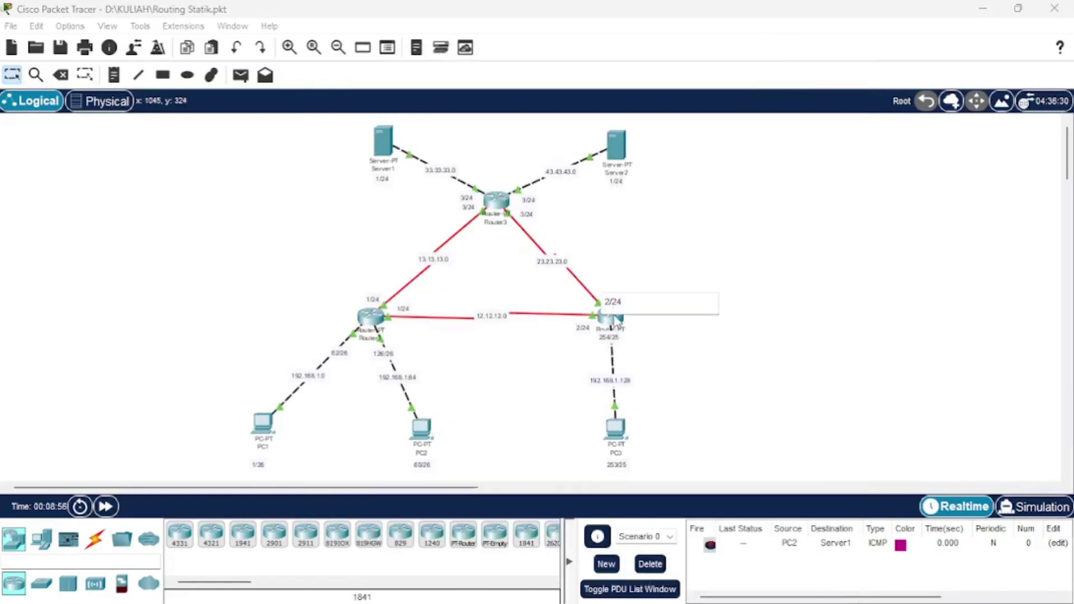
pyautogui.click(615, 320)
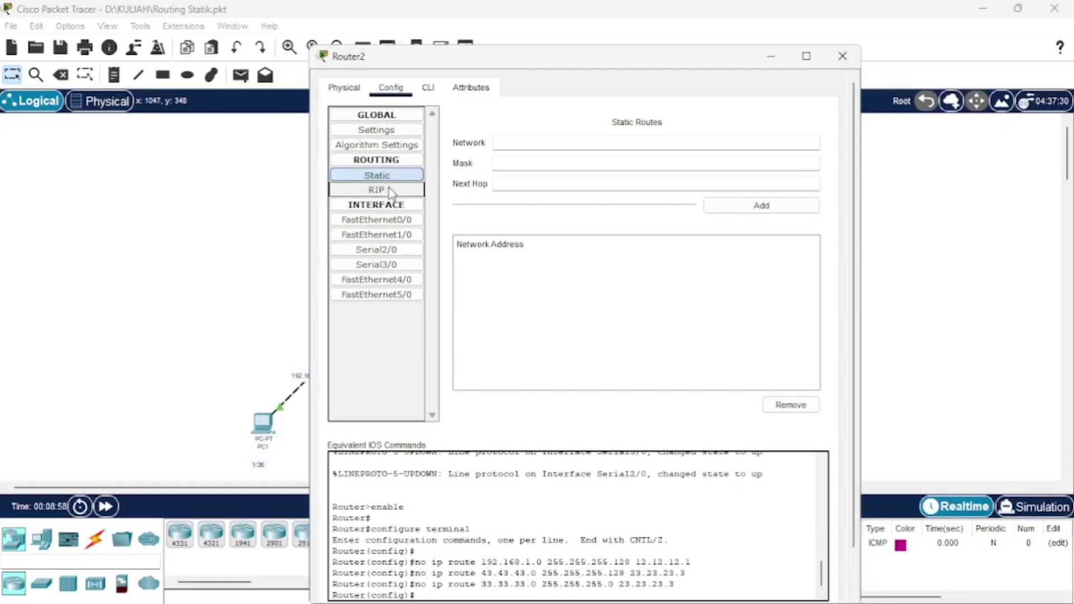
pyautogui.click(389, 190)
pyautogui.click(428, 88)
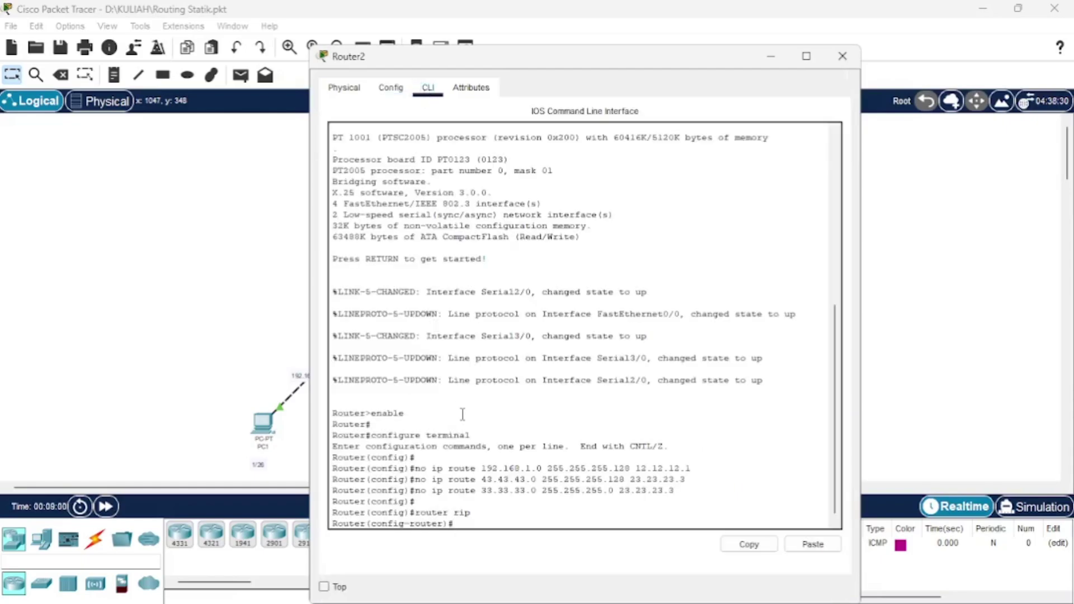
pyautogui.write('no auto-summary')
pyautogui.press('Return')
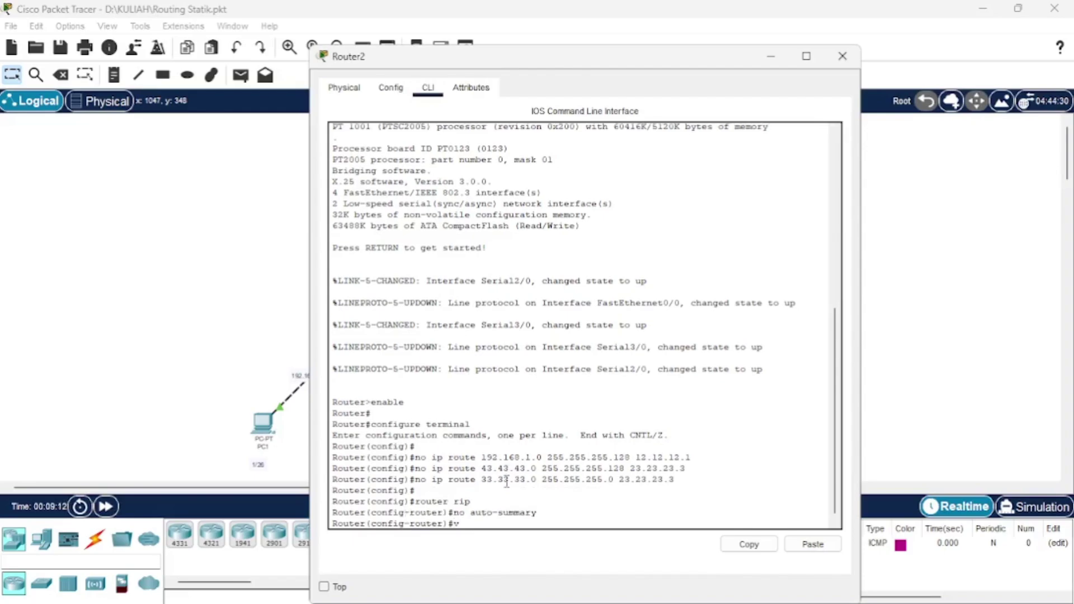
# Set Router2's RIP to version 2 in the command line, re-entering "no auto-summary" before "version 2".
pyautogui.write('version2')
pyautogui.press('Return')
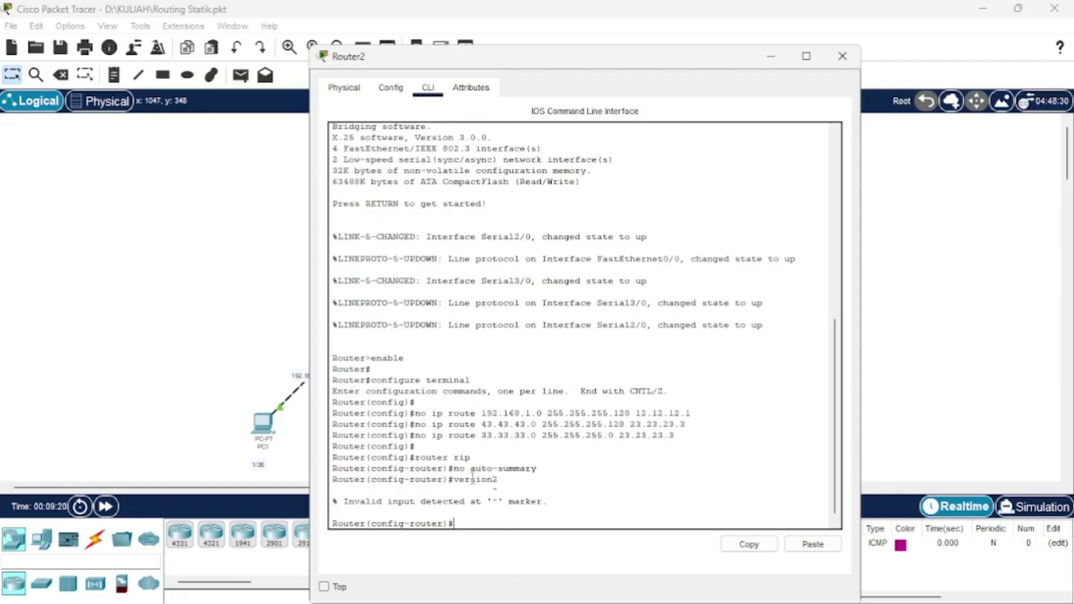
pyautogui.write('no auto-summary')
pyautogui.press('Return')
pyautogui.write('ve')
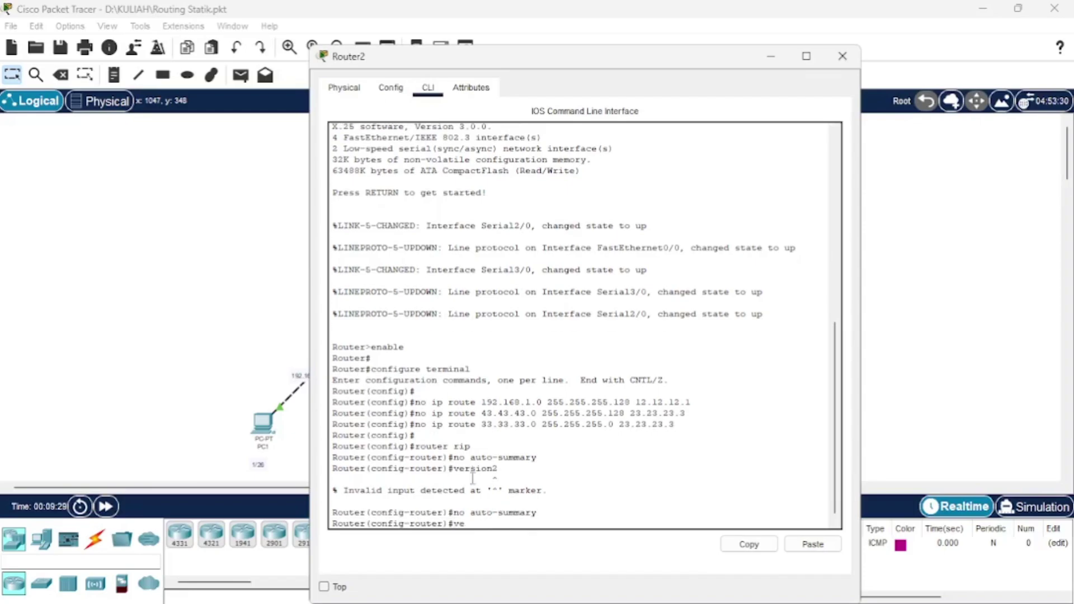
pyautogui.write('rsion 2')
pyautogui.press('Return')
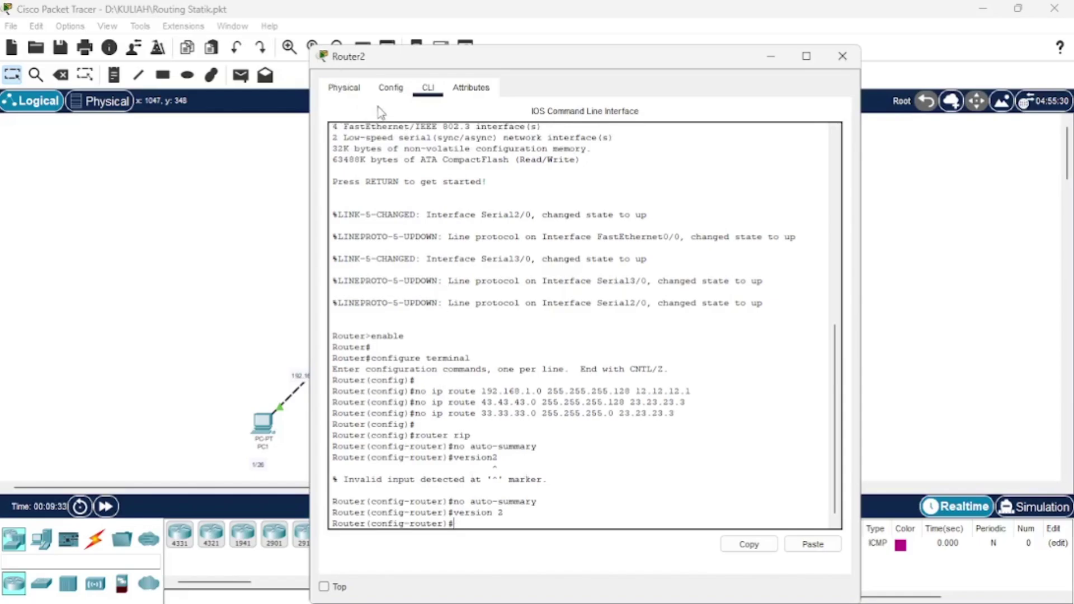
# Check Router2's RIP version and save its running configuration to NVRAM.
pyautogui.click(390, 90)
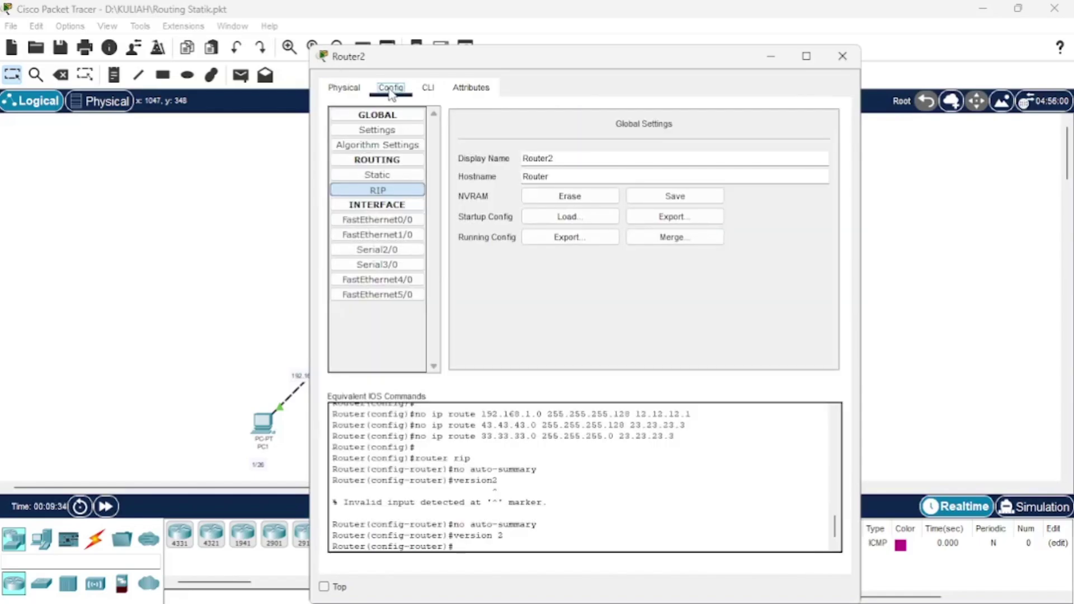
pyautogui.click(390, 189)
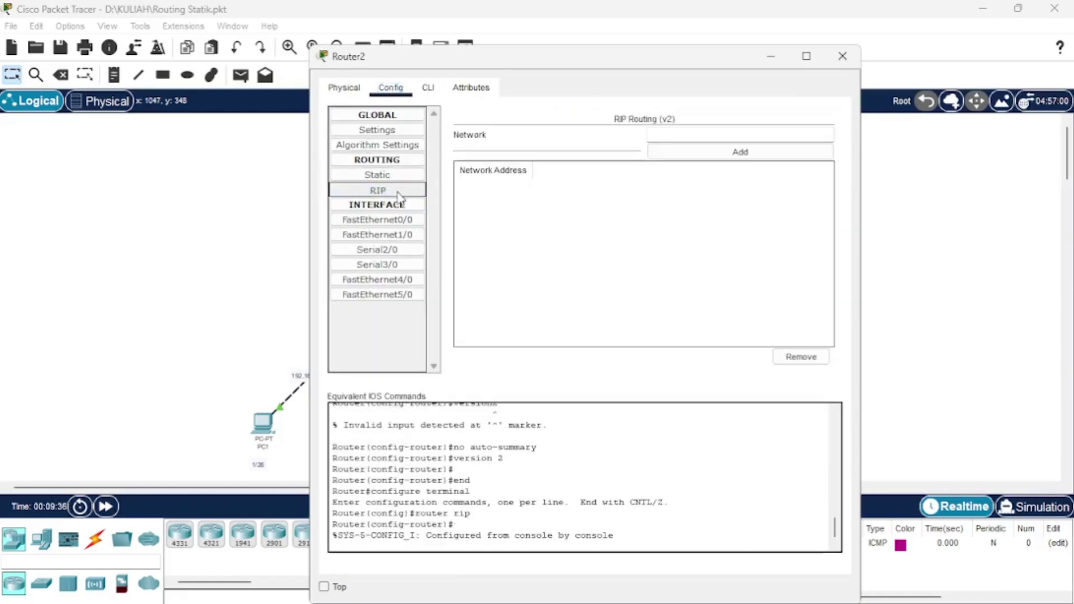
pyautogui.click(397, 130)
pyautogui.click(677, 198)
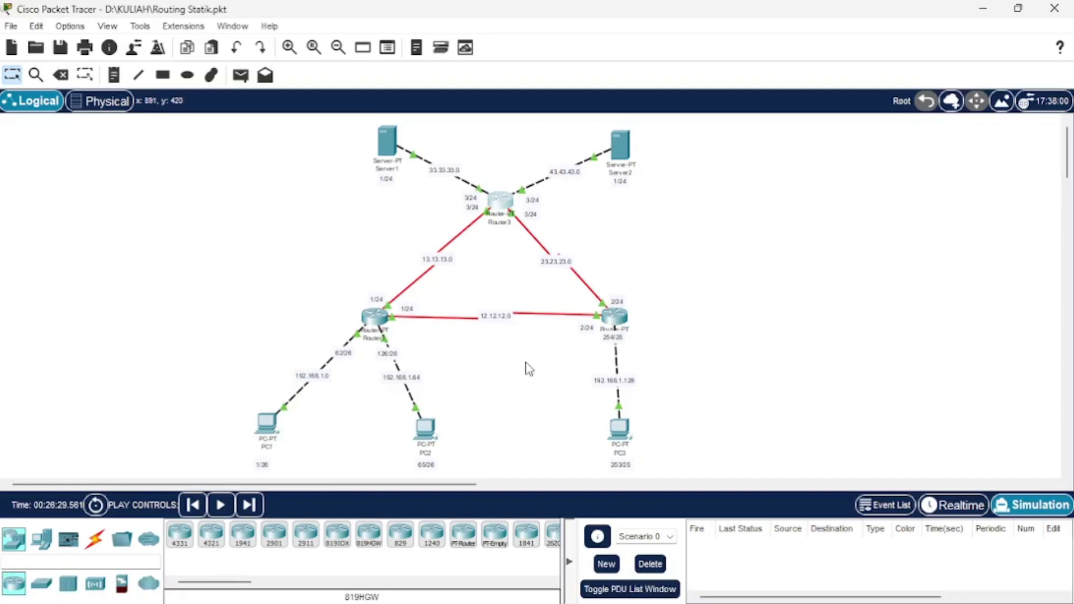
# Open Router1's RIP configuration and add the network 192.168.1.0.
pyautogui.click(372, 320)
pyautogui.click(367, 191)
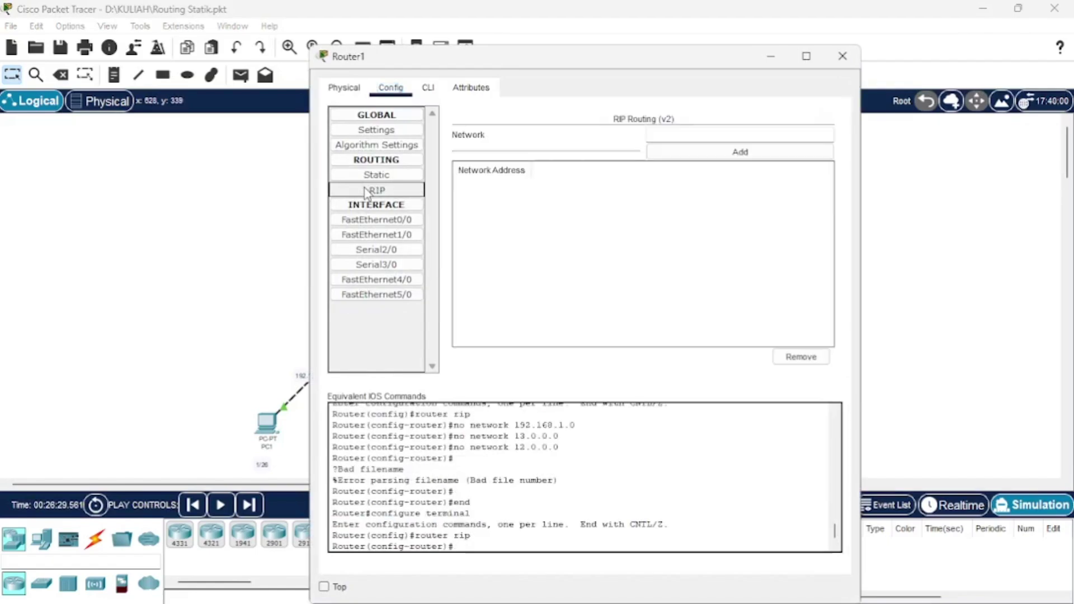
pyautogui.click(669, 134)
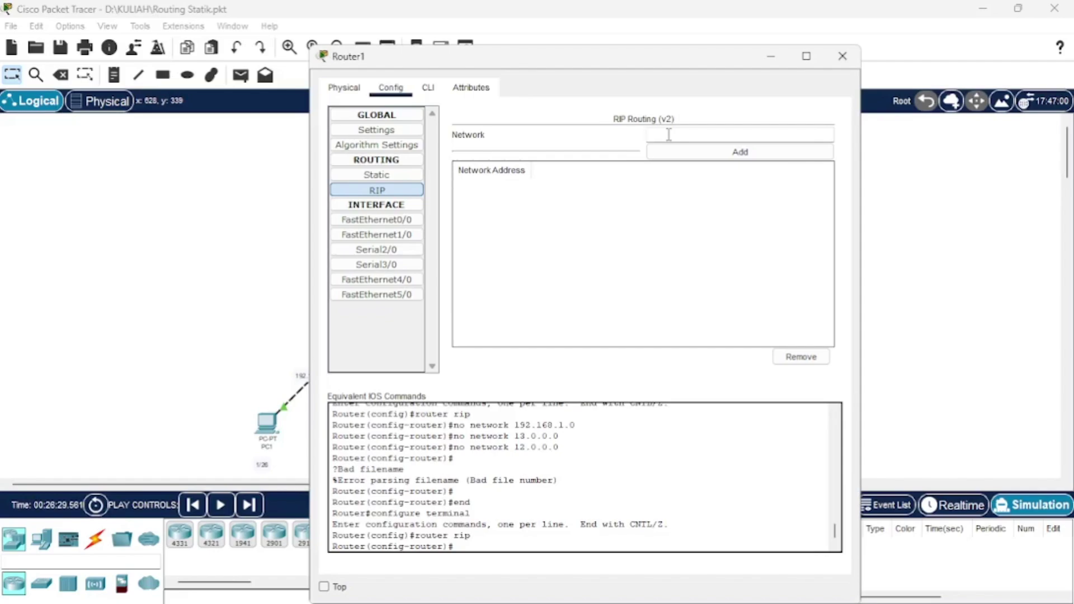
pyautogui.write('192.168')
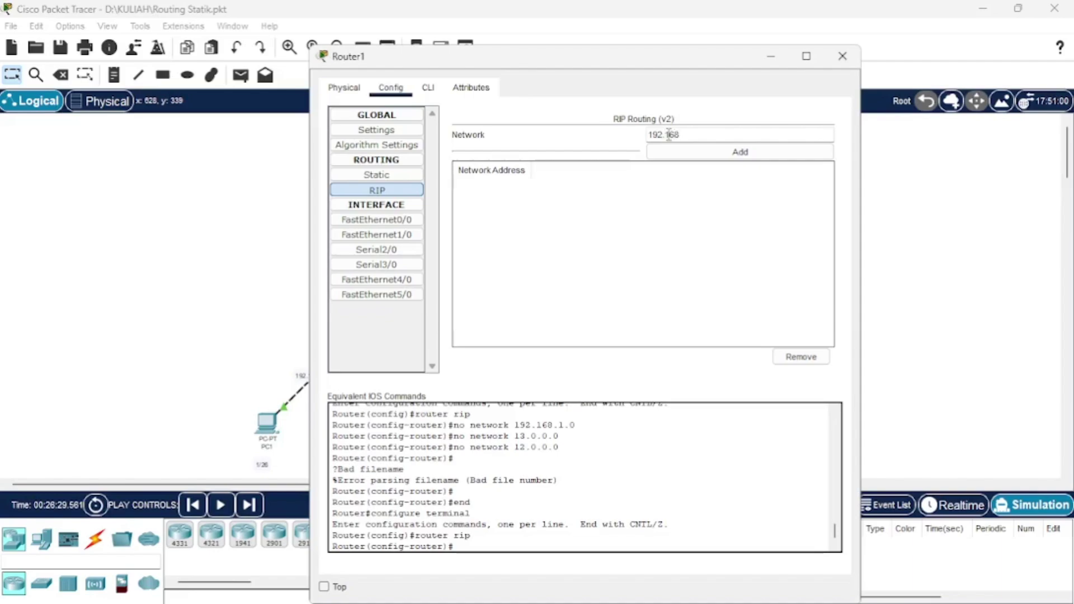
pyautogui.write('.1.0')
pyautogui.click(701, 152)
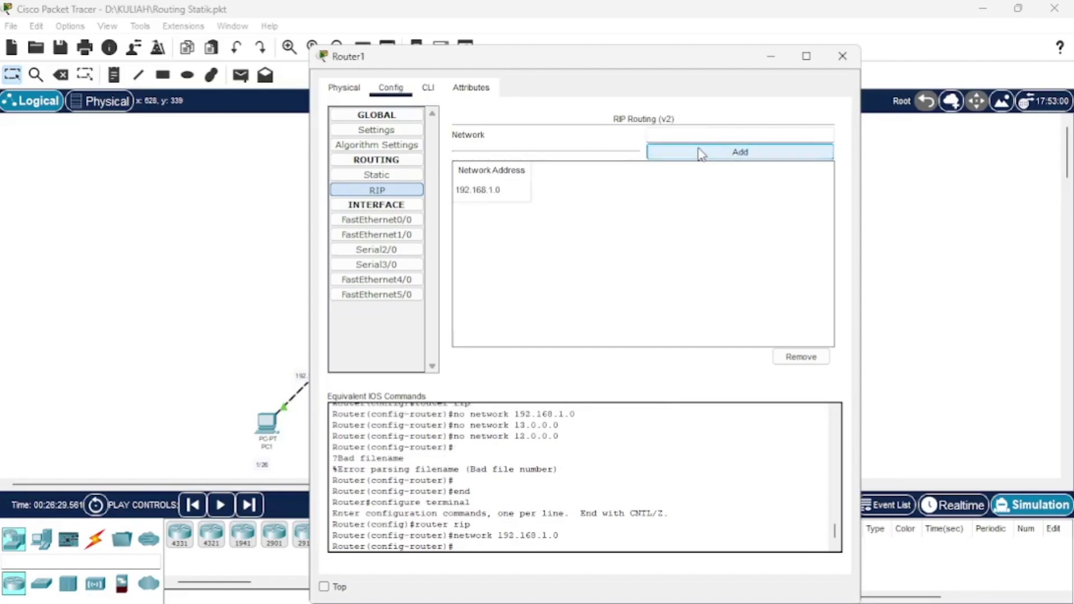
# Add the 12.12.12.0 and 13.13.13.0 networks to Router1's RIP routing and close the router's window.
pyautogui.click(719, 135)
pyautogui.write('1')
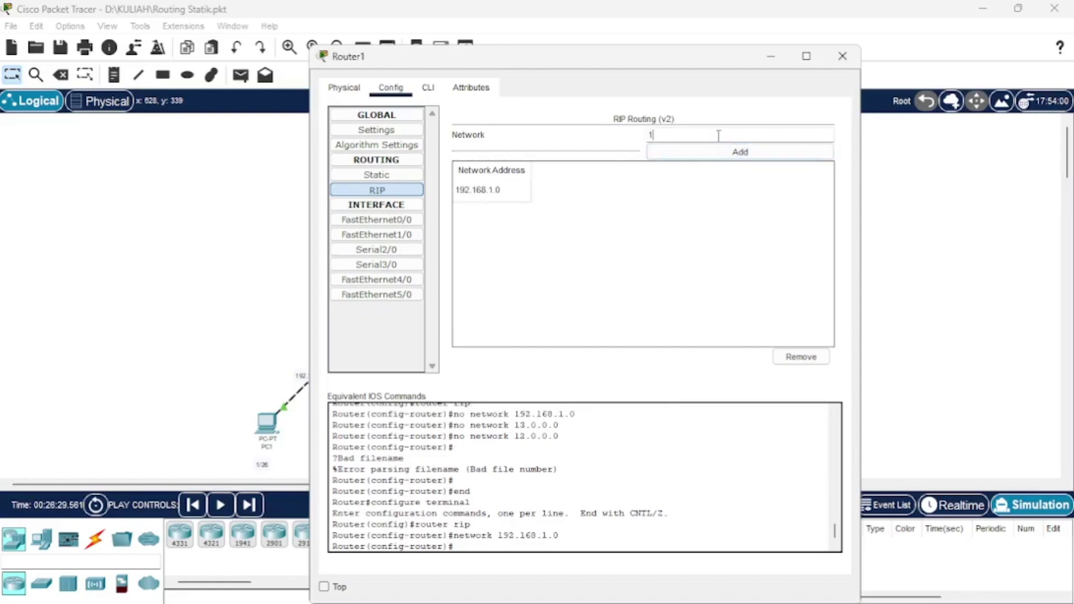
pyautogui.write('2.12.12.0')
pyautogui.click(736, 151)
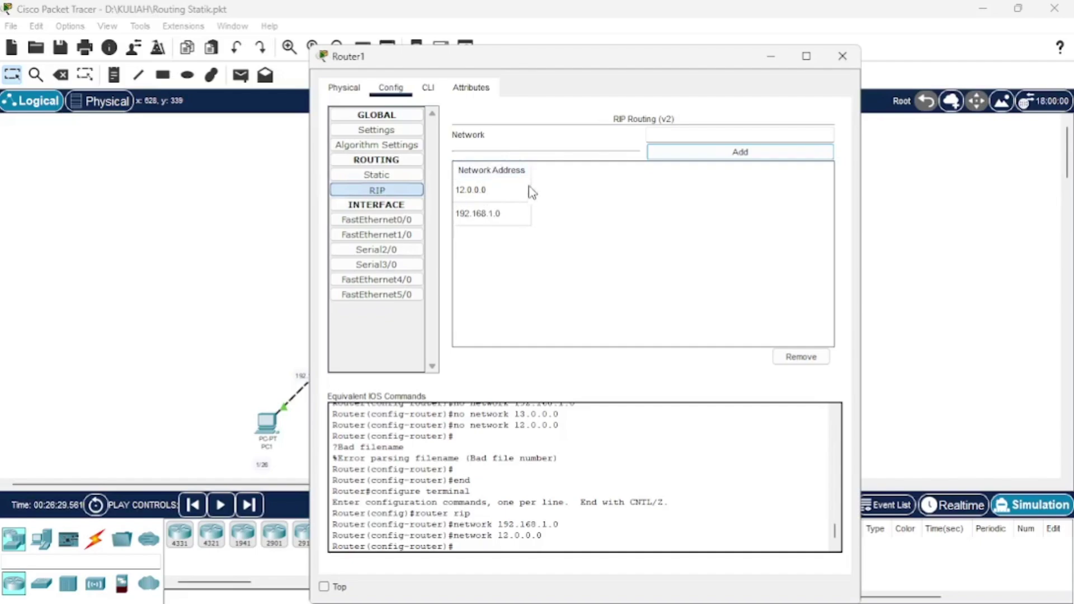
pyautogui.click(702, 133)
pyautogui.write('13.13.13.3')
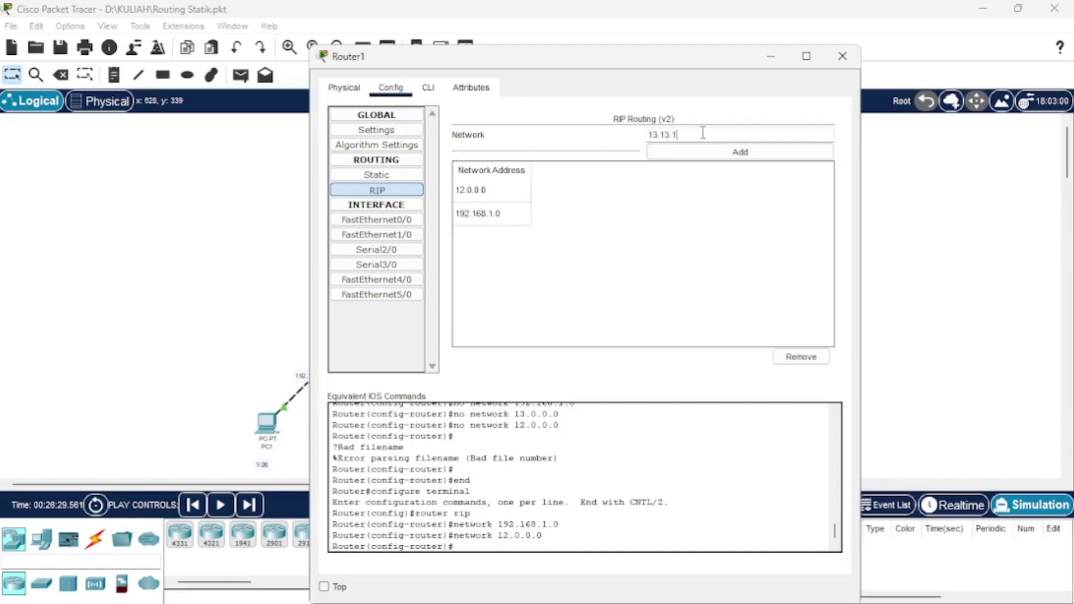
pyautogui.click(726, 160)
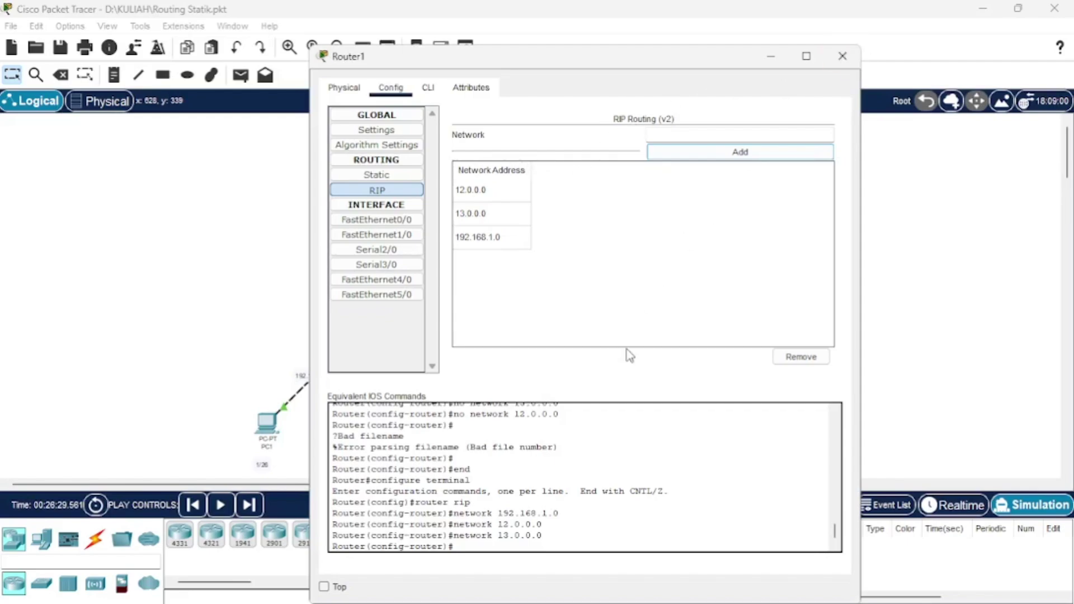
pyautogui.click(842, 61)
# Open Router2's RIP configuration and add the network 192.168.1.128.
pyautogui.click(614, 315)
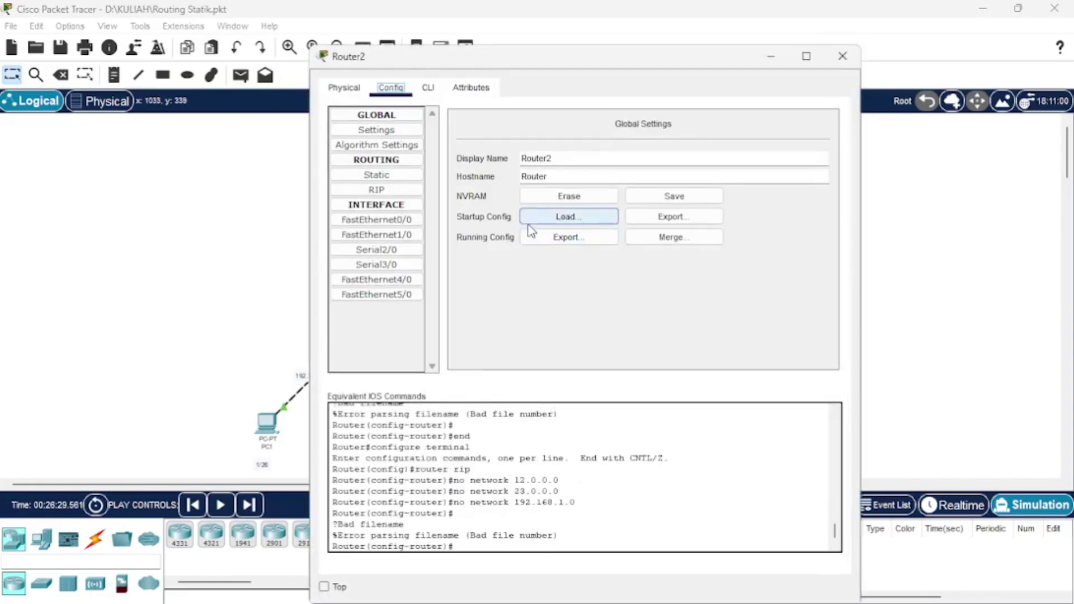
pyautogui.click(380, 190)
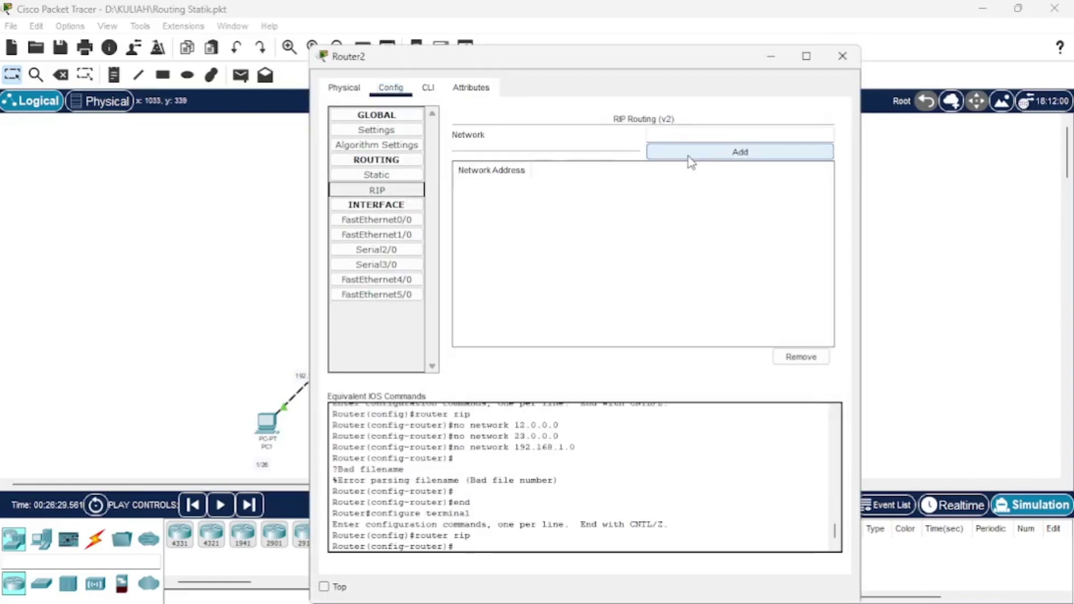
pyautogui.click(700, 137)
pyautogui.write('192.168')
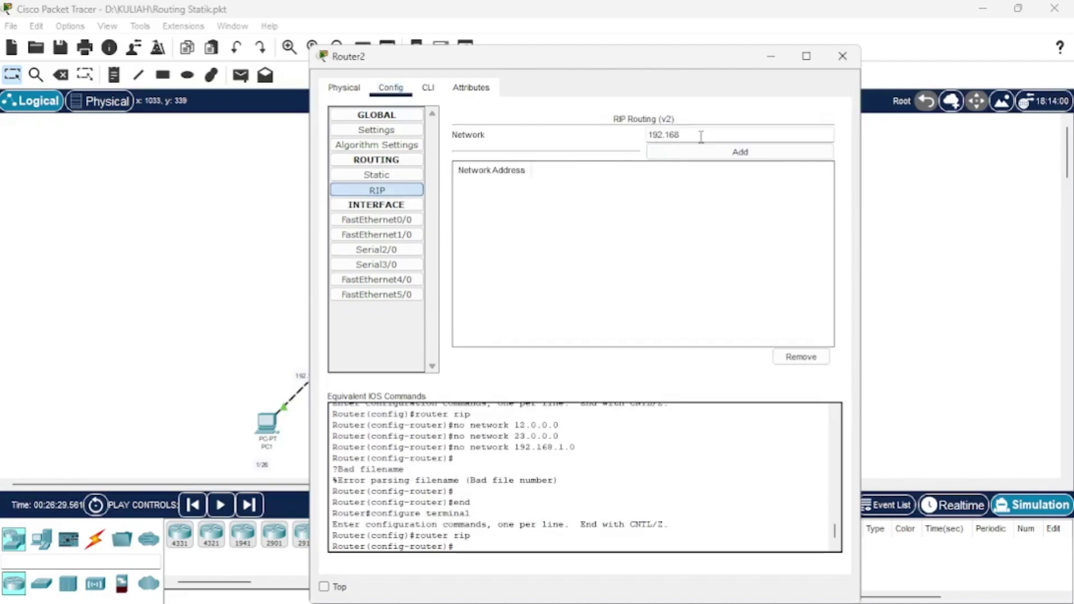
pyautogui.write('.1.128')
pyautogui.click(731, 156)
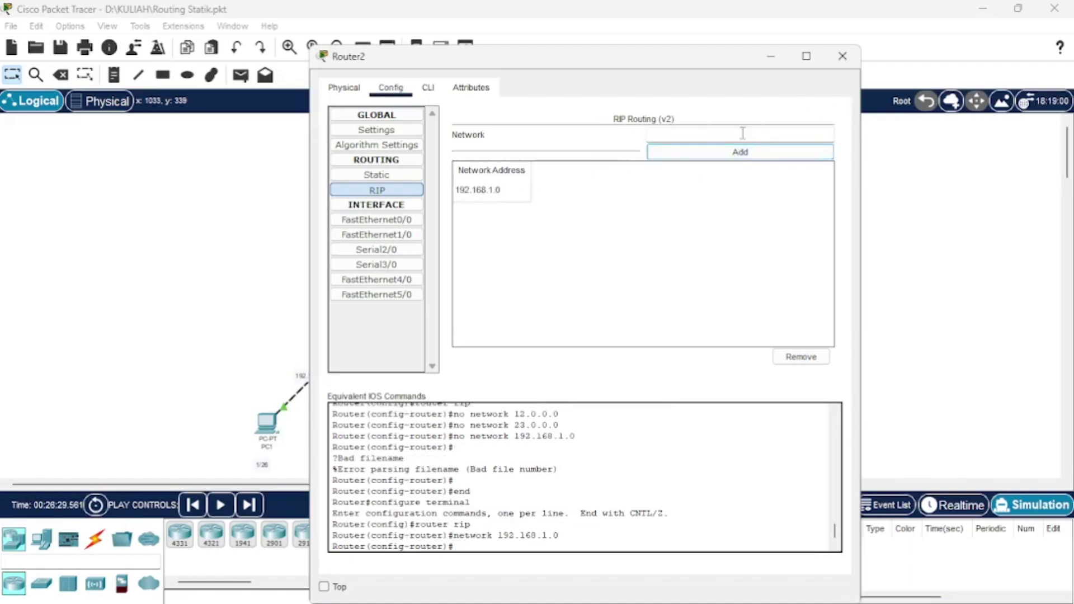
# Add the networks 12.12.12.0 and 23.23.23.0 to Router2's RIP routing.
pyautogui.click(723, 137)
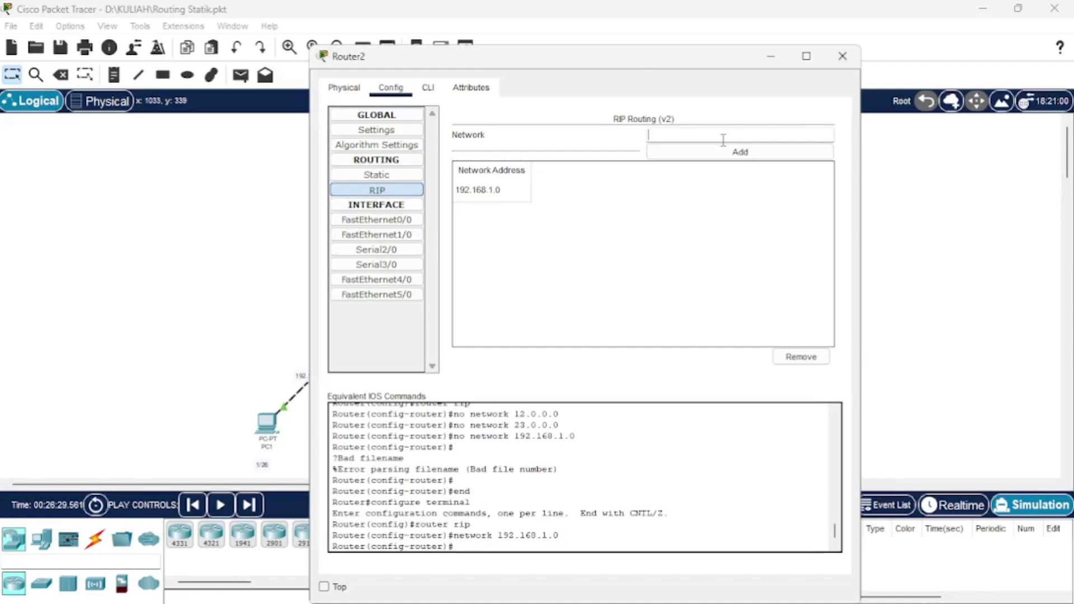
pyautogui.write('12.12.12.0')
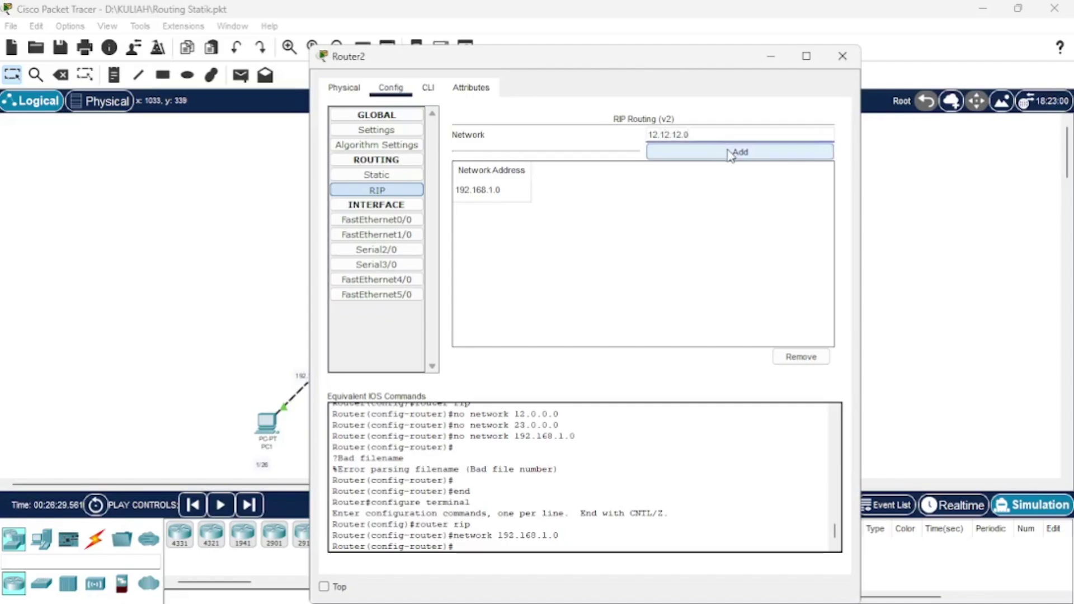
pyautogui.click(731, 152)
pyautogui.click(703, 133)
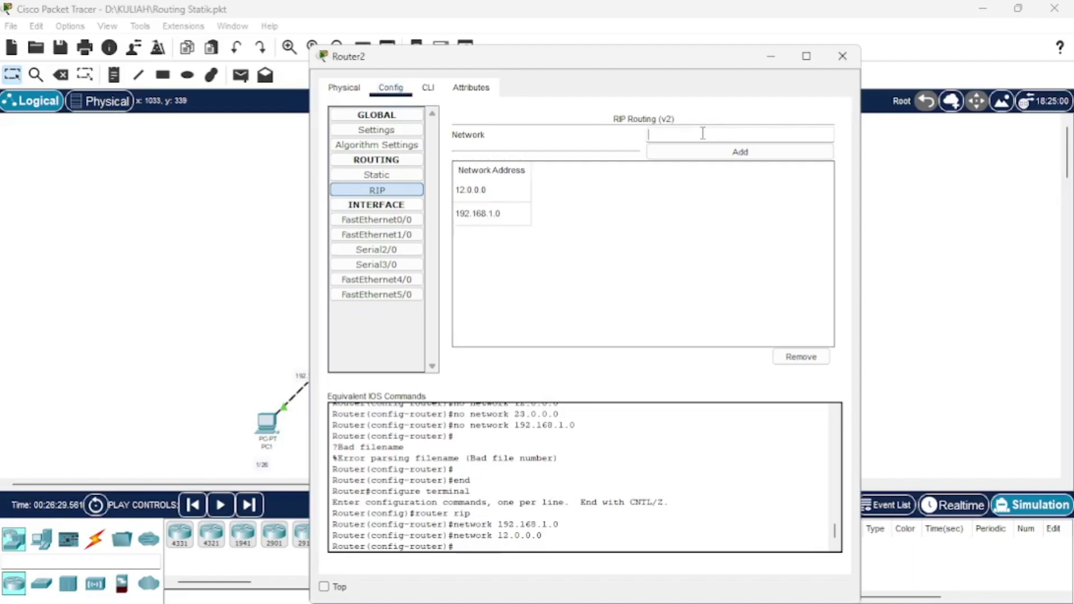
pyautogui.write('23.23.23.0')
pyautogui.click(712, 151)
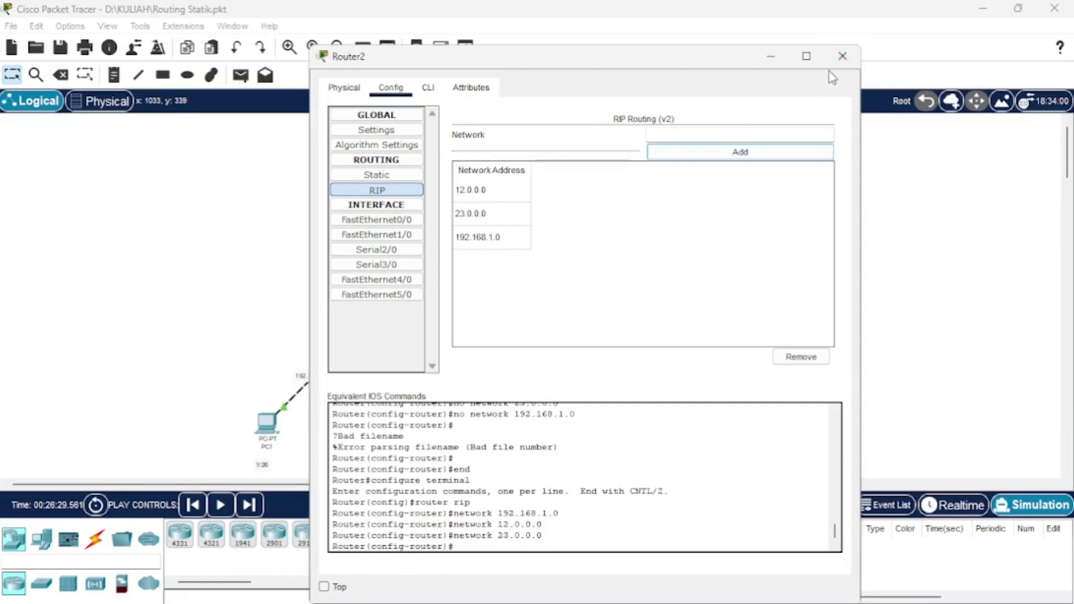
# Switch from Router2's window to Router3's RIP configuration and add the network 33.33.33.0.
pyautogui.click(839, 59)
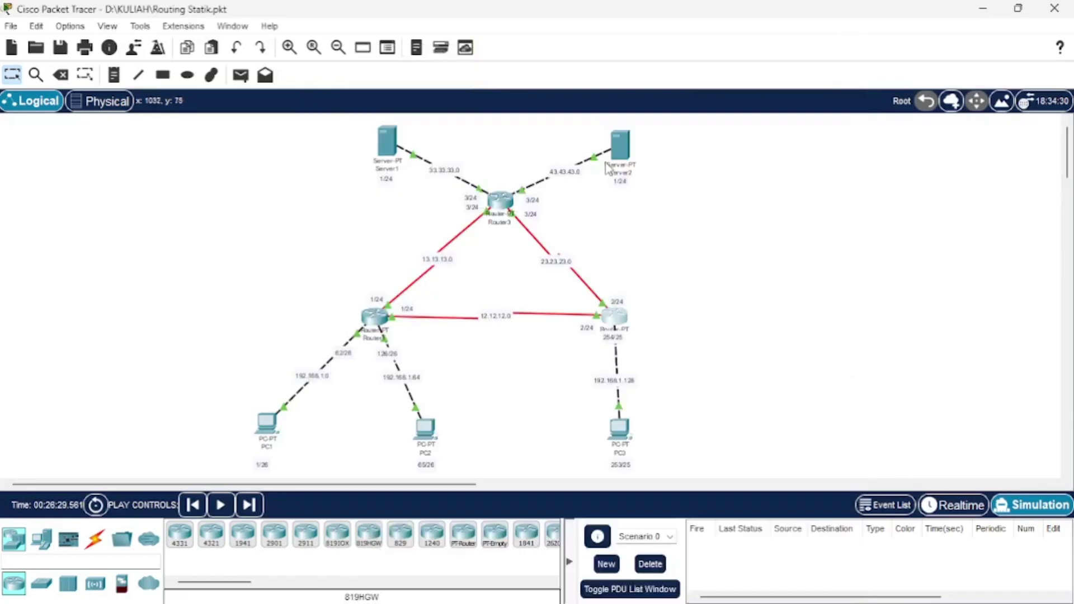
pyautogui.click(501, 204)
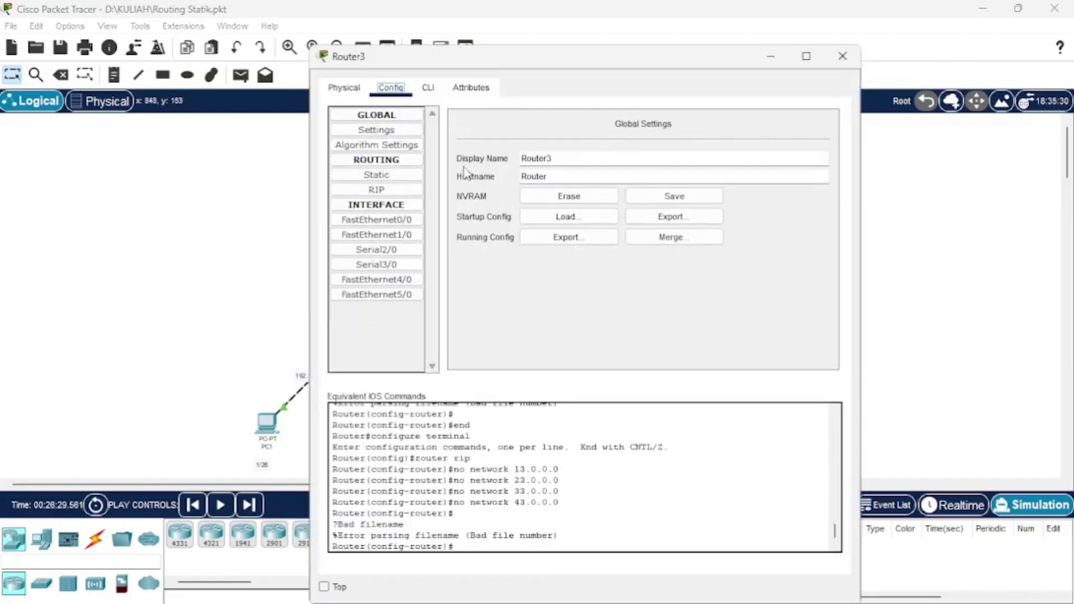
pyautogui.click(373, 177)
pyautogui.click(382, 193)
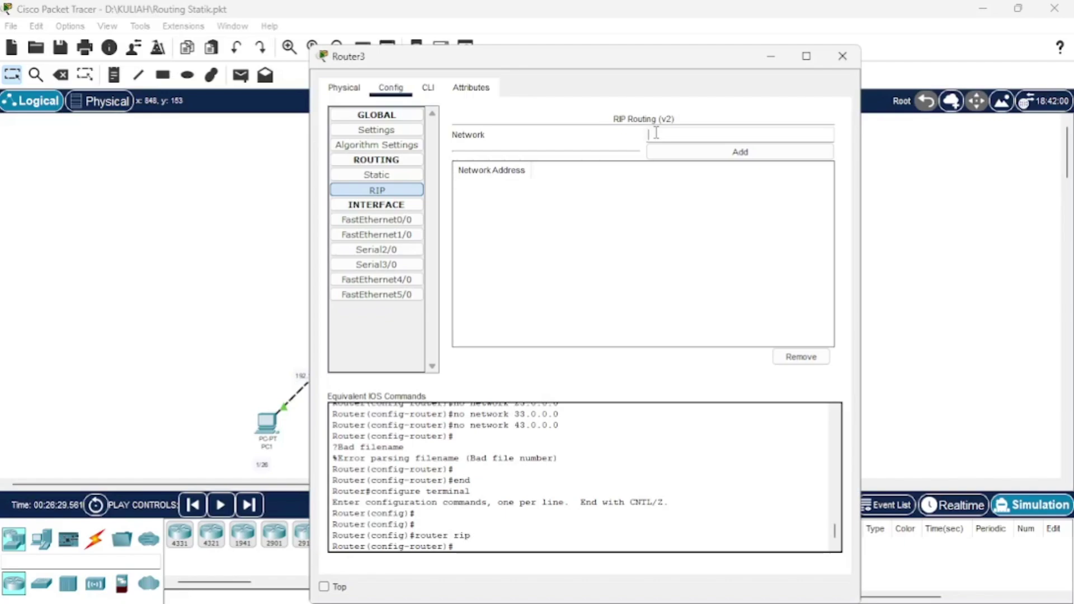
pyautogui.write('33.33.33.0')
pyautogui.click(710, 154)
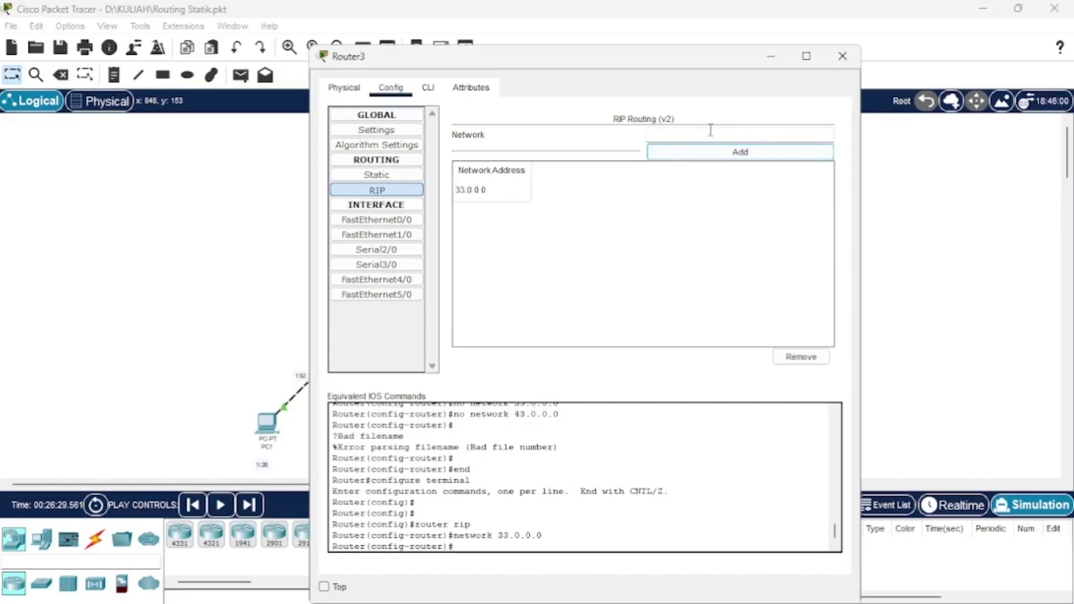
# Add the network 43.43.43.0 to Router3's RIP routing.
pyautogui.click(711, 132)
pyautogui.write('43.43.3.')
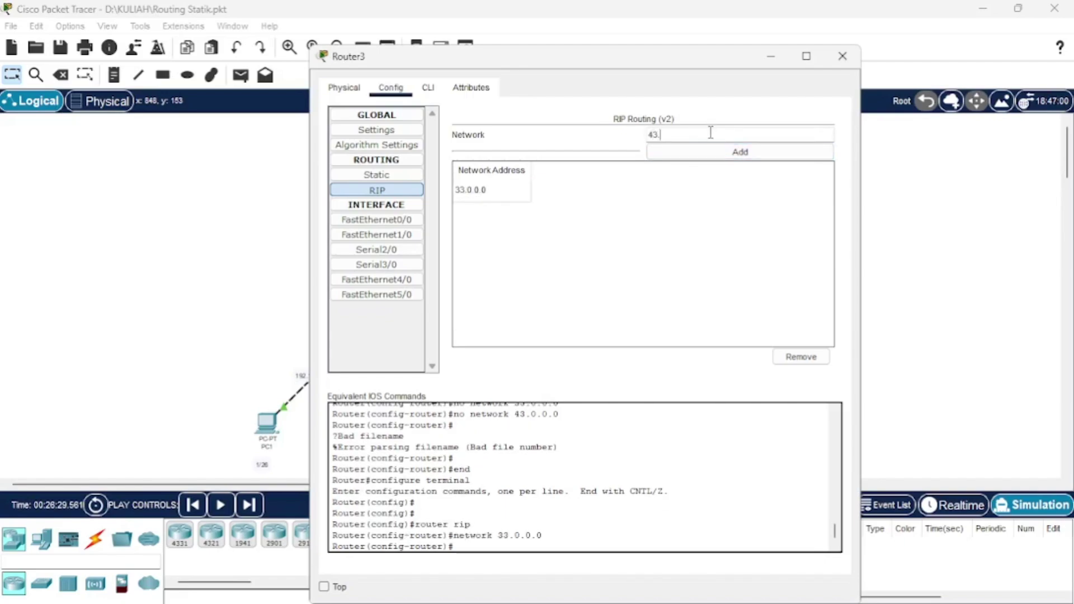
pyautogui.press('BackSpace')
pyautogui.press('BackSpace')
pyautogui.write('43.0')
pyautogui.click(718, 152)
# Add the networks 13.13.13.0 and 23.23.23.0 to Router3's RIP routing and close the router's window.
pyautogui.click(735, 135)
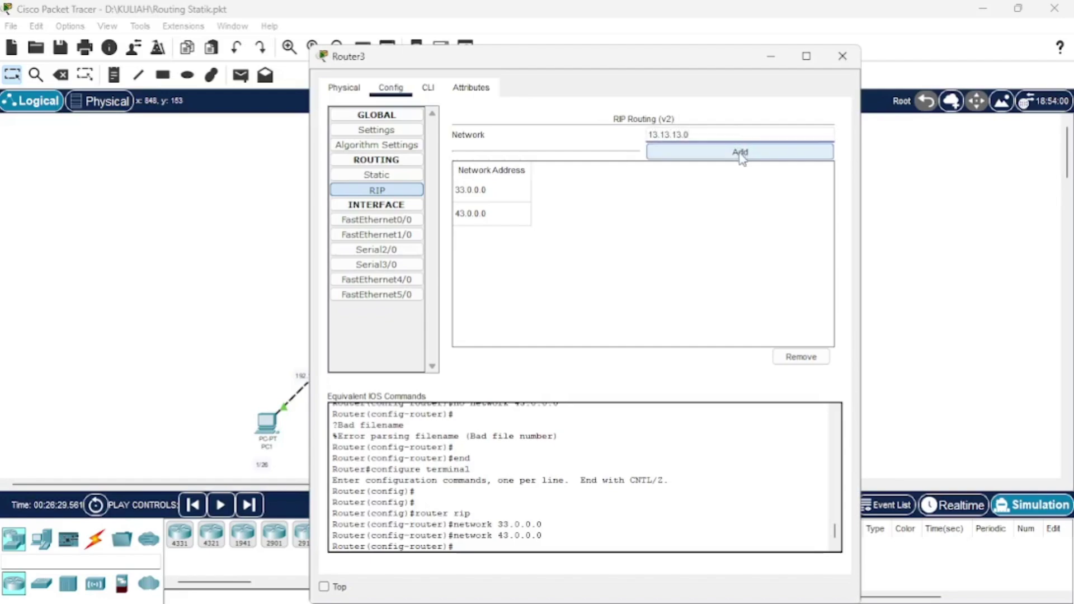
pyautogui.click(736, 151)
pyautogui.click(736, 136)
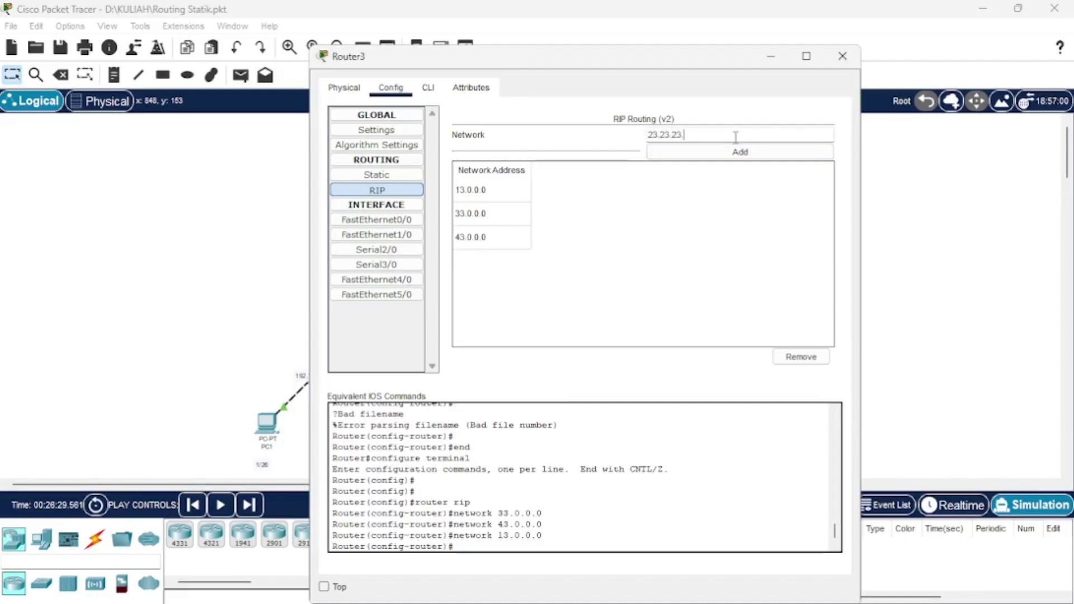
pyautogui.write('23.23.23.0')
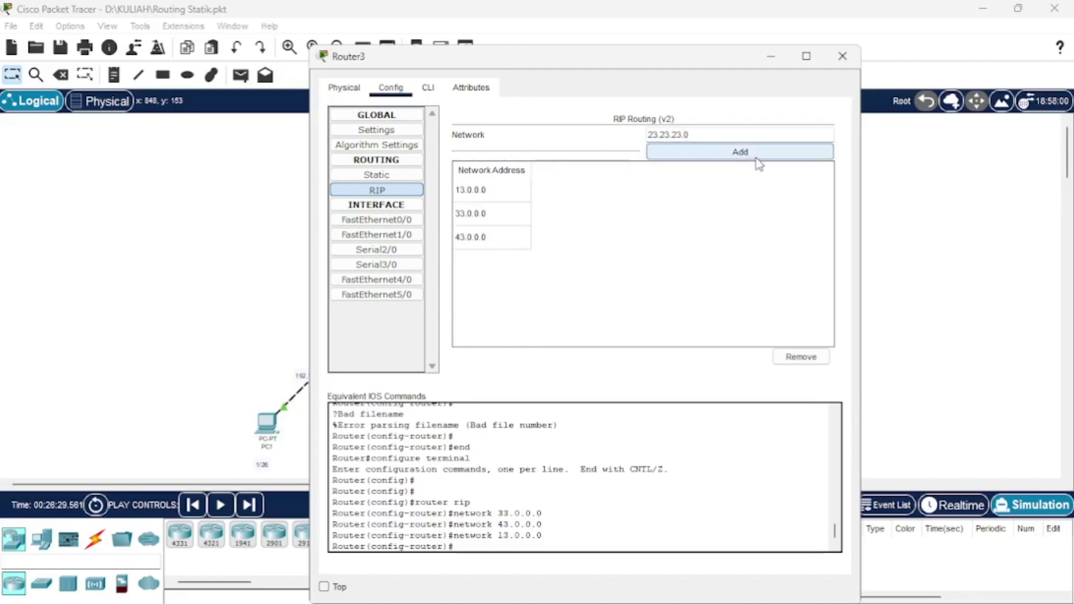
pyautogui.click(756, 159)
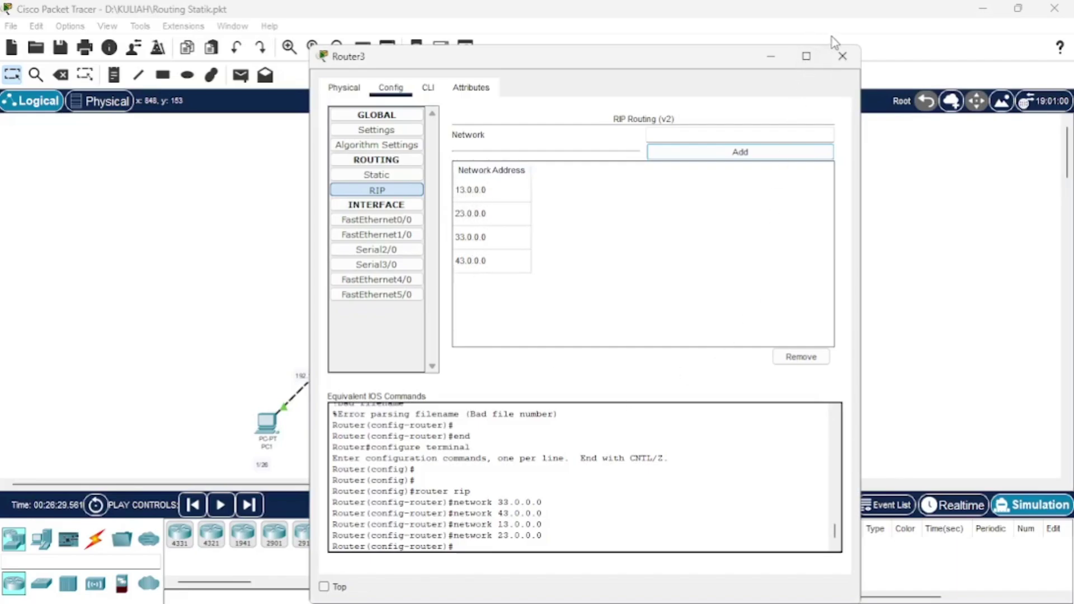
pyautogui.click(841, 54)
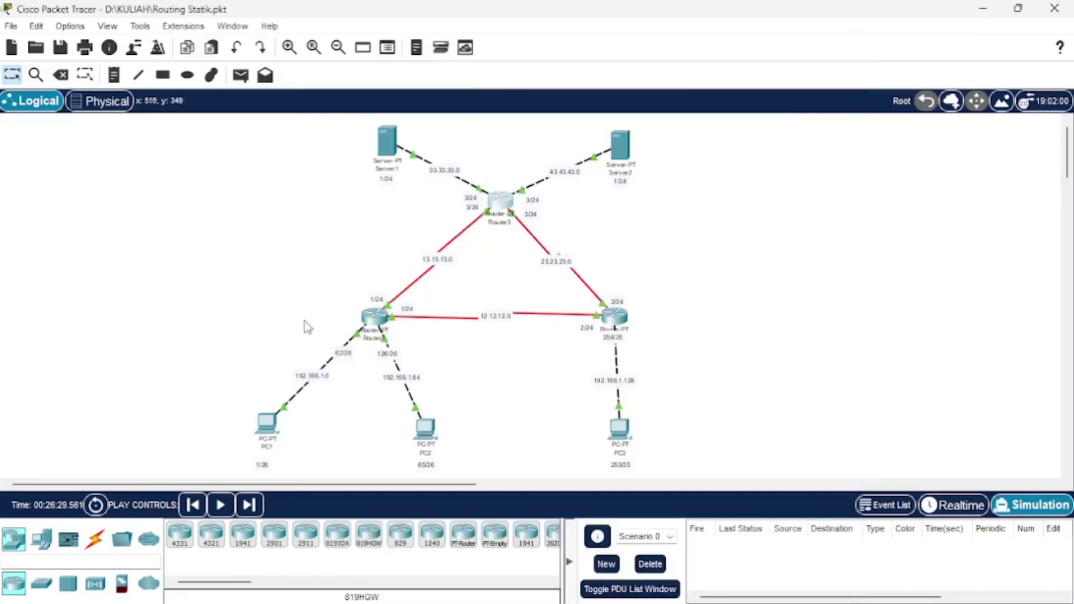
# Switch to Realtime and back to Simulation mode, and create a simple PDU from PC1 to Server1.
pyautogui.click(241, 77)
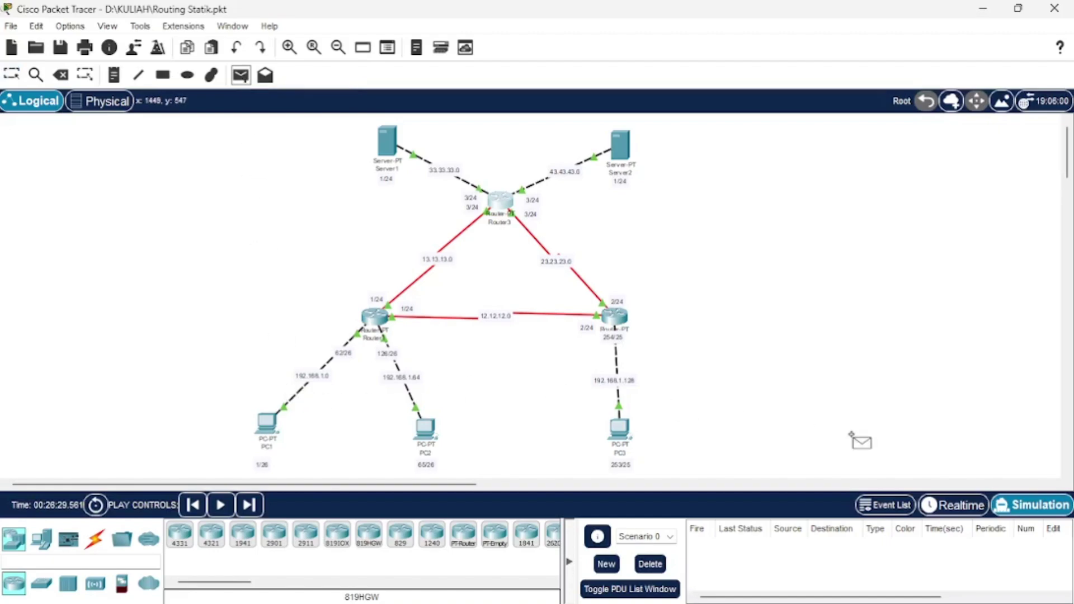
pyautogui.click(958, 505)
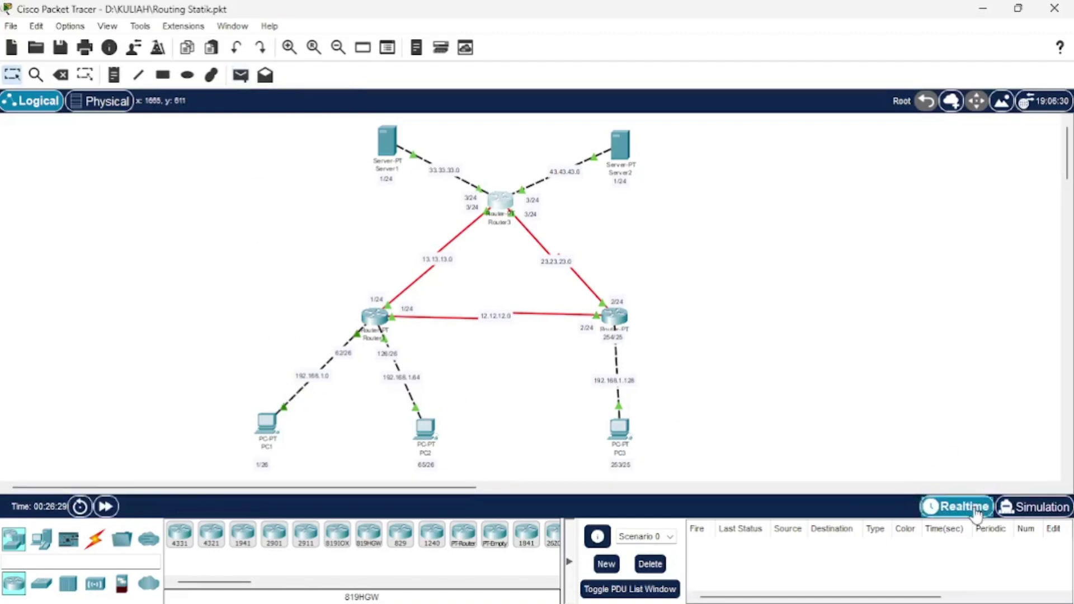
pyautogui.click(1026, 506)
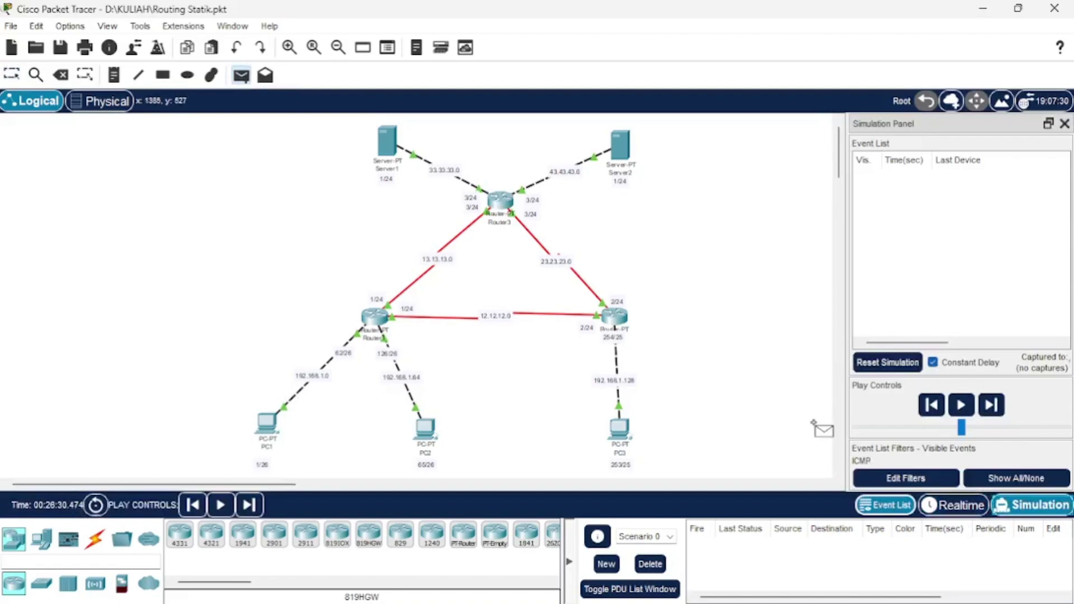
pyautogui.click(268, 425)
pyautogui.click(394, 142)
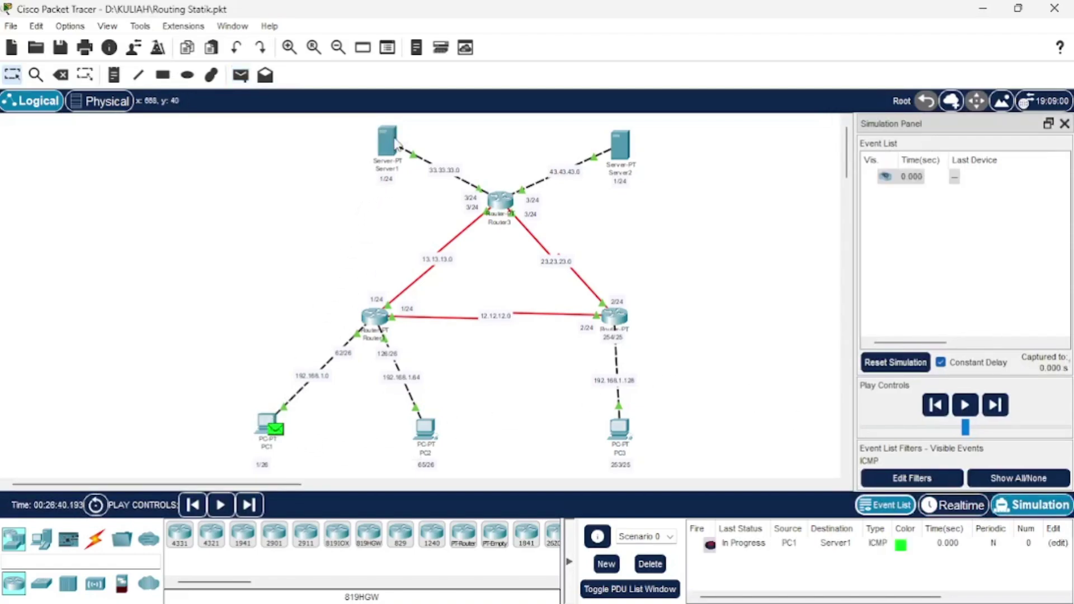
# Step the simulation forward event by event to follow the PC1 packet to Server1 and its reply back.
pyautogui.click(996, 406)
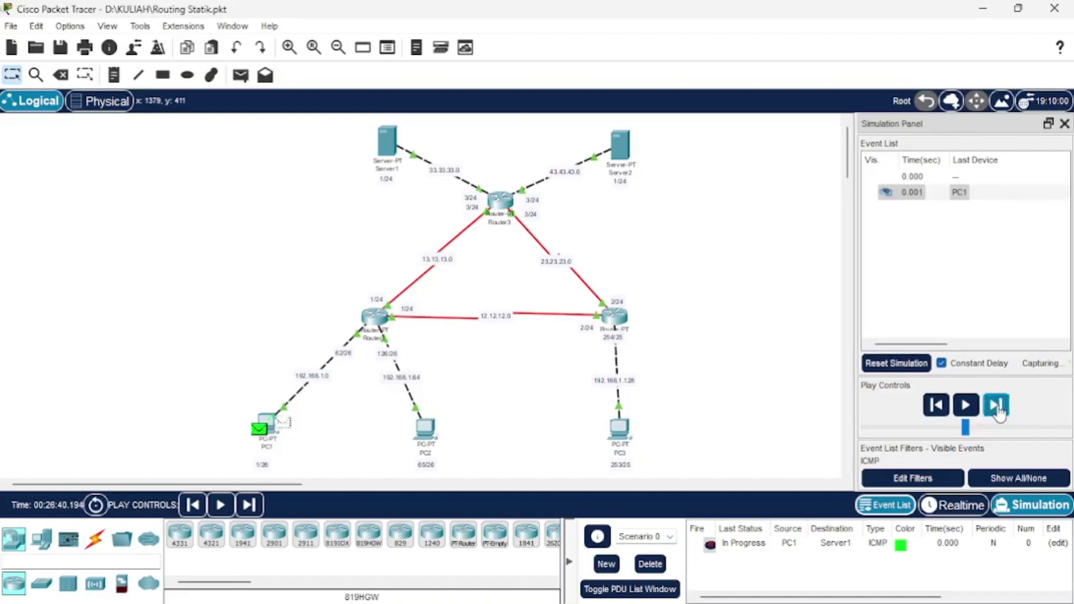
pyautogui.click(997, 406)
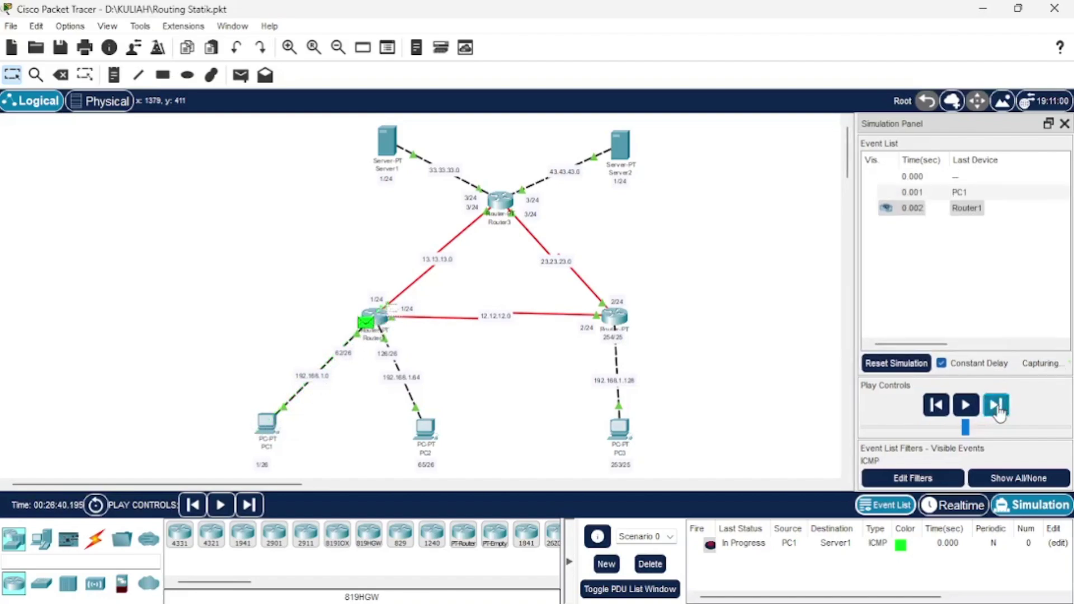
pyautogui.click(996, 407)
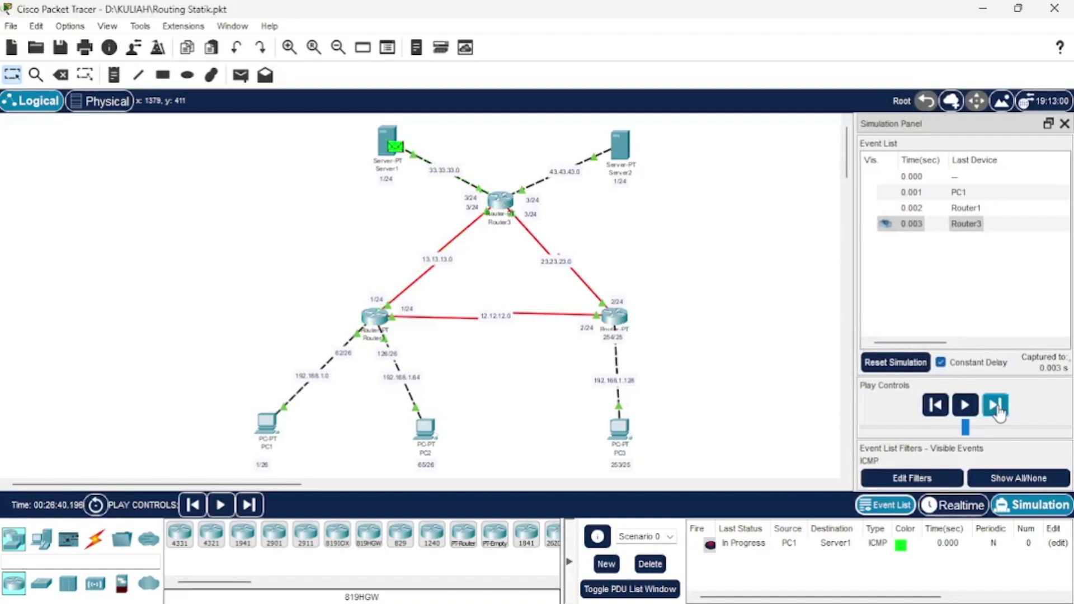
pyautogui.click(998, 408)
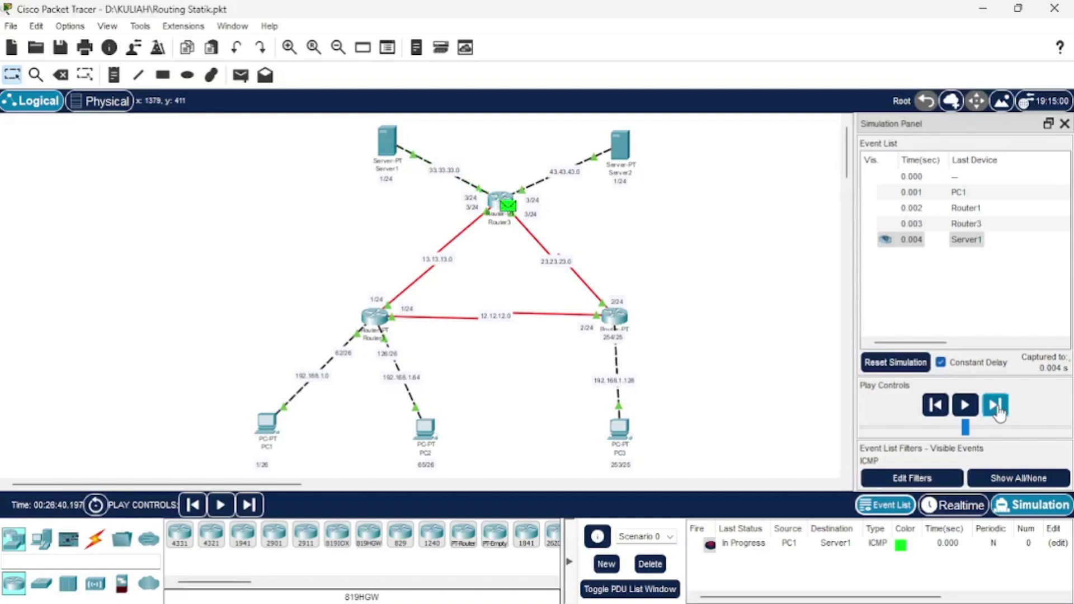
pyautogui.click(998, 408)
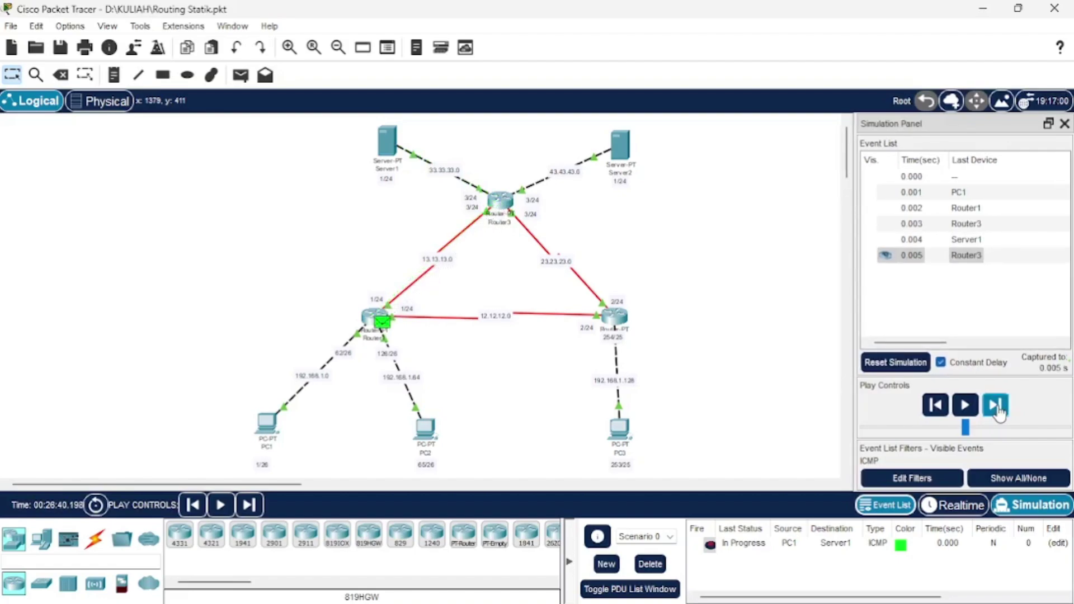
pyautogui.click(998, 409)
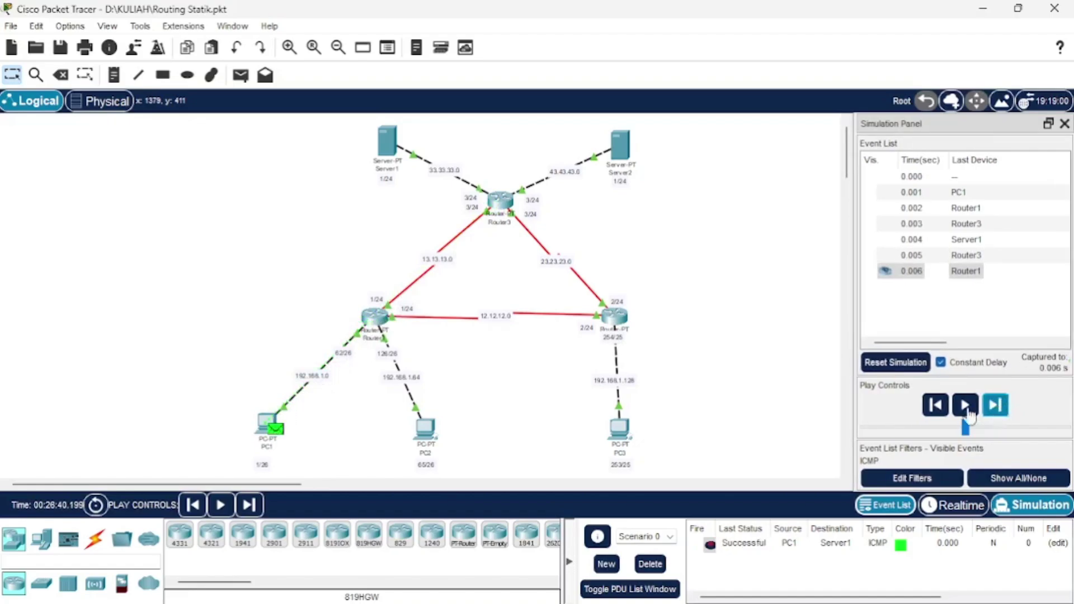
# Delete the current PDU scenario and create a simple PDU from PC1 to PC3.
pyautogui.click(650, 564)
pyautogui.click(240, 75)
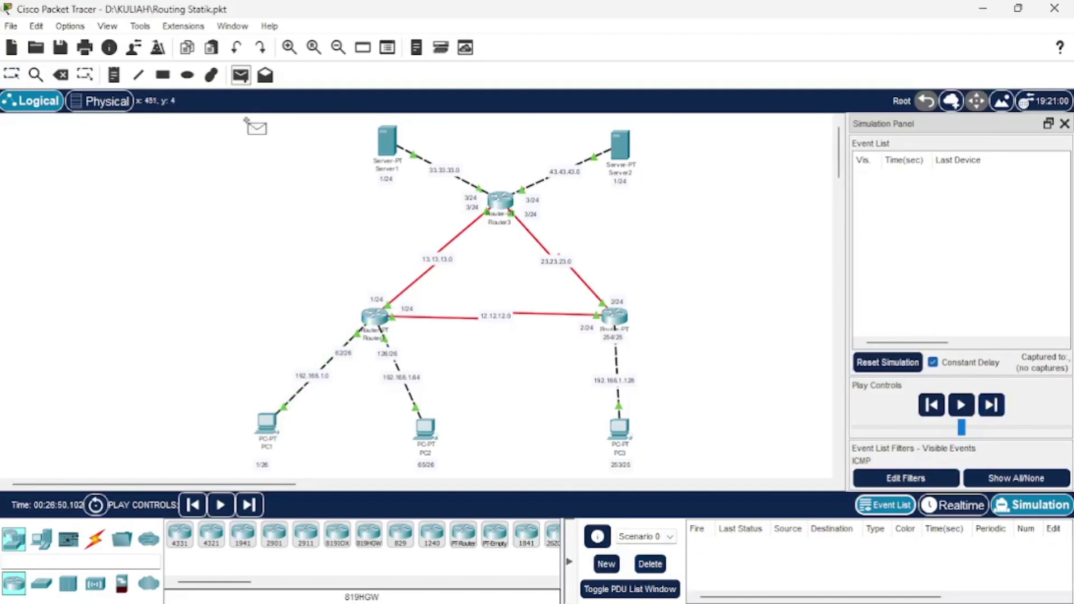
pyautogui.click(268, 425)
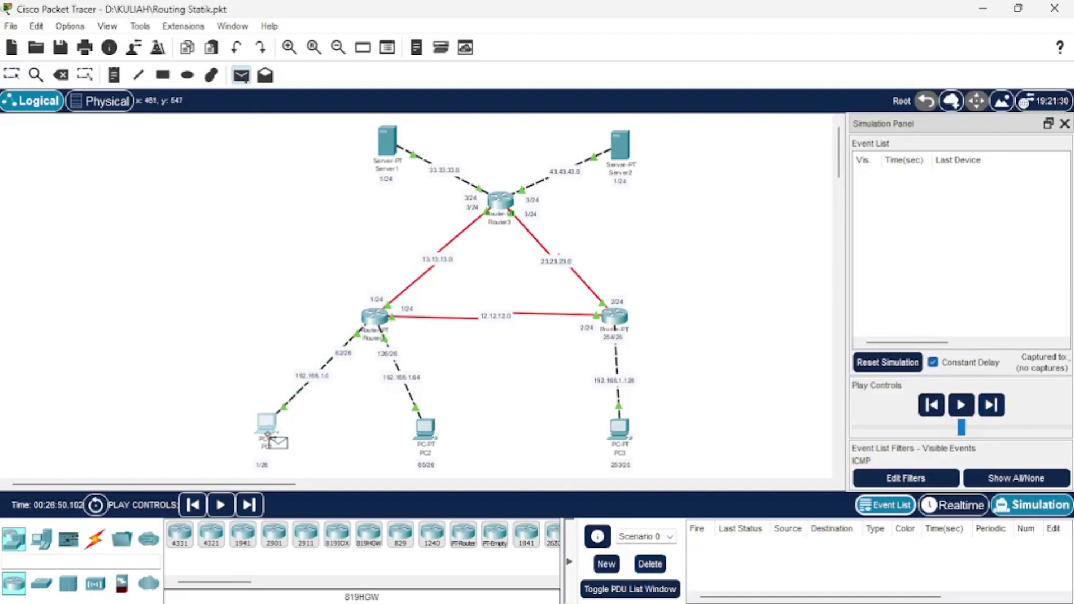
pyautogui.click(618, 428)
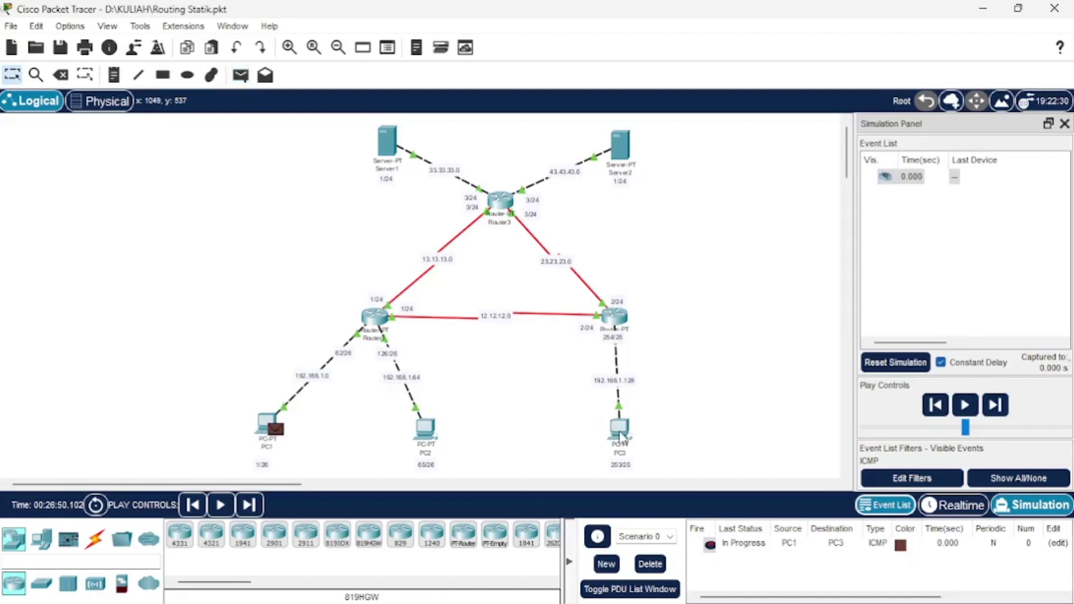
# Step the simulation forward event by event to follow the PC1 packet to PC3 and its reply back.
pyautogui.click(1002, 412)
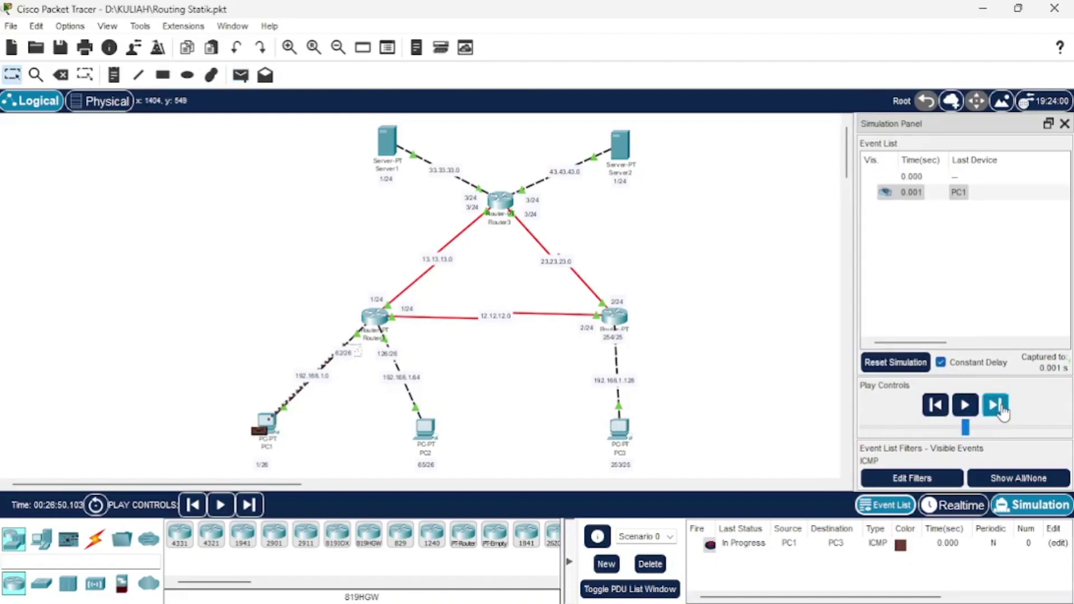
pyautogui.click(1001, 411)
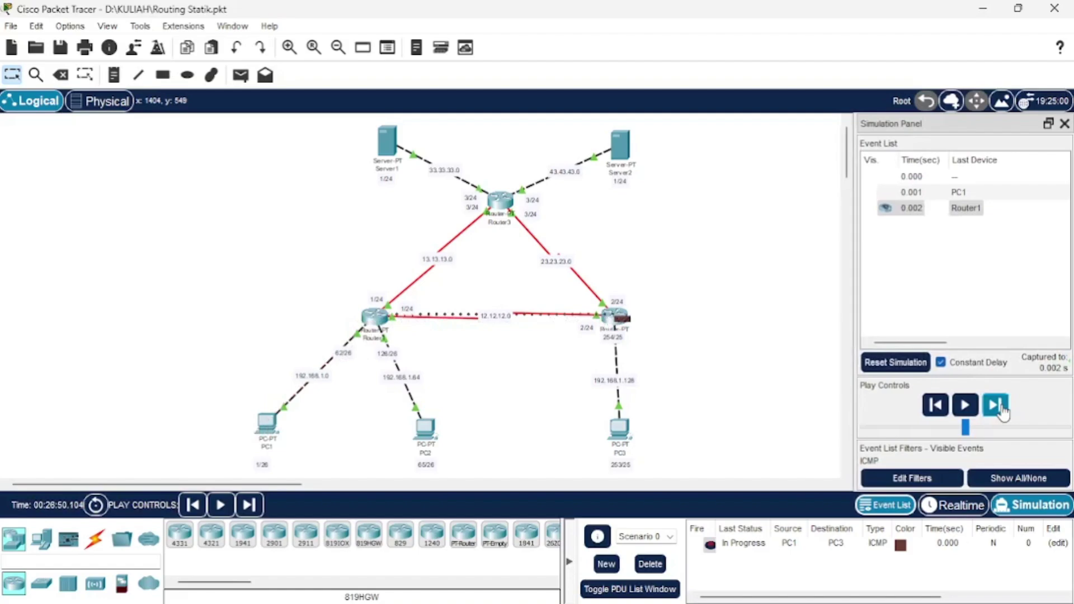
pyautogui.click(995, 405)
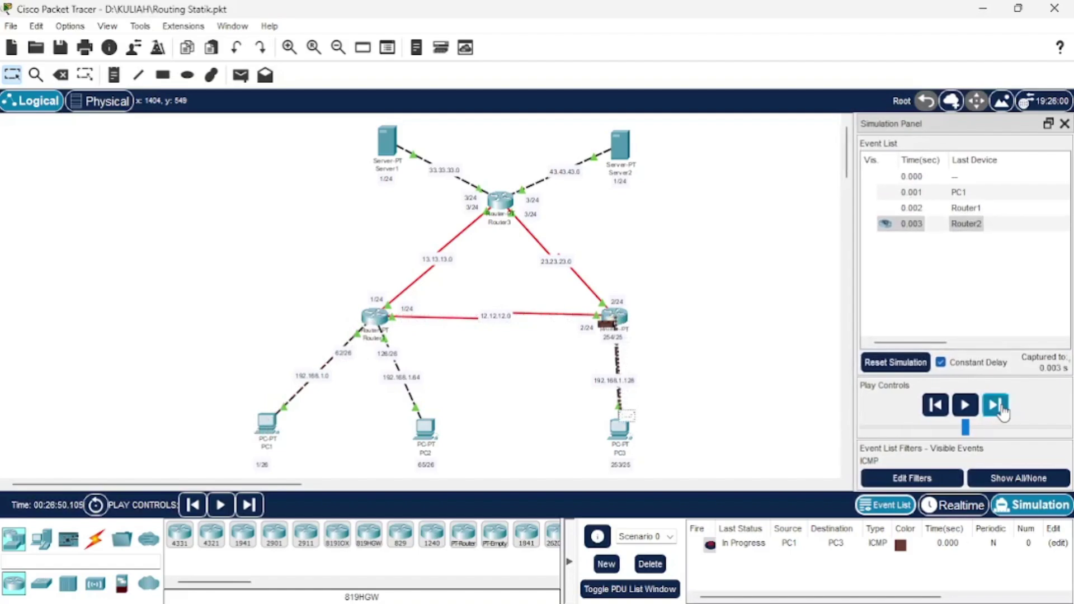
pyautogui.click(1002, 410)
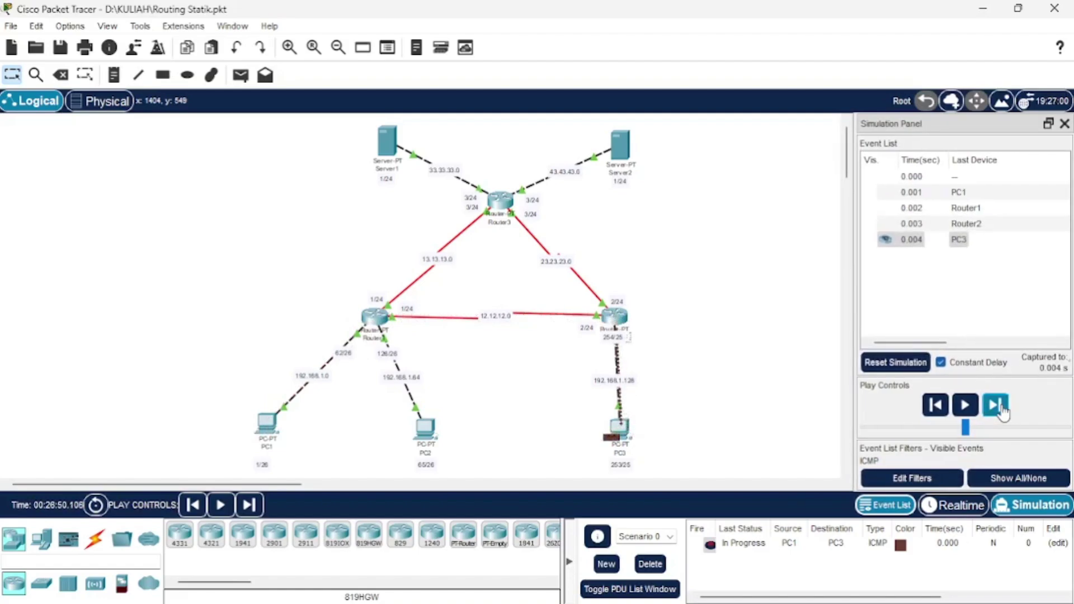
pyautogui.click(995, 405)
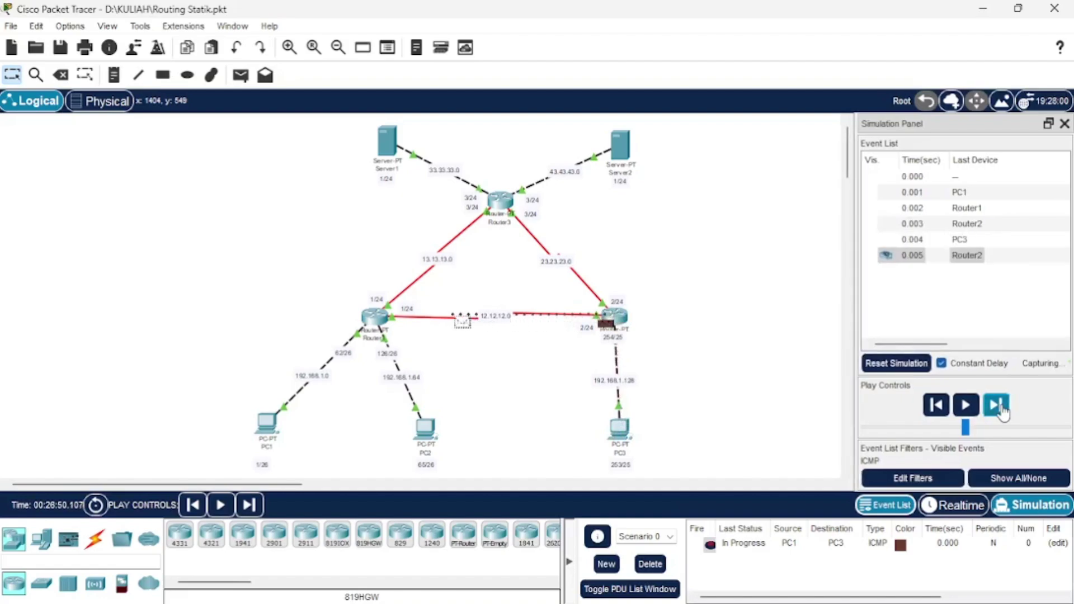
pyautogui.click(997, 407)
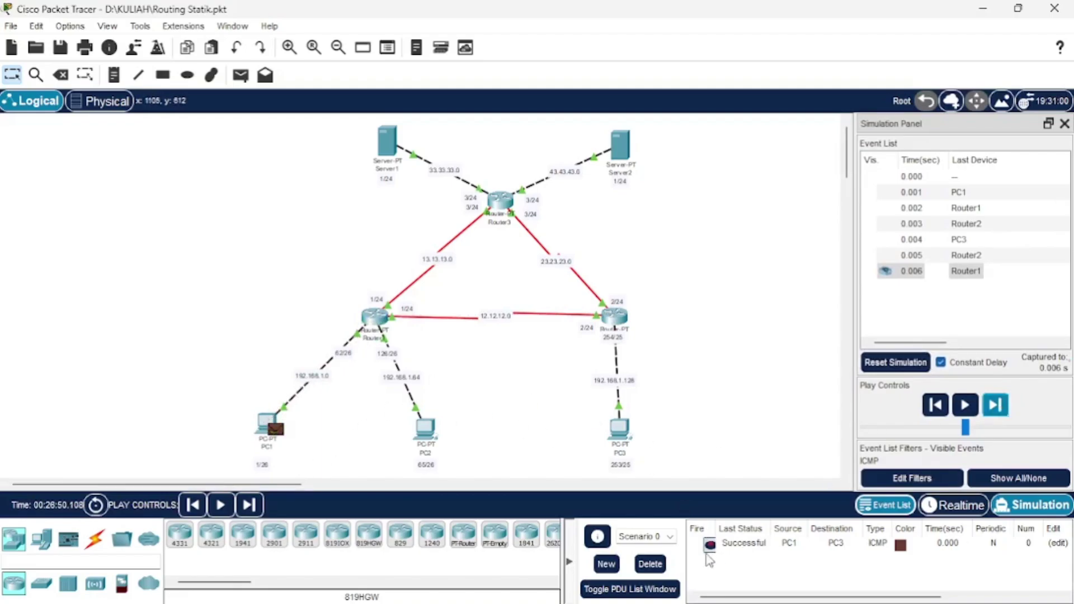
# Delete the PC1-to-PC3 scenario and create a simple PDU from PC2 to PC3.
pyautogui.click(650, 564)
pyautogui.click(240, 75)
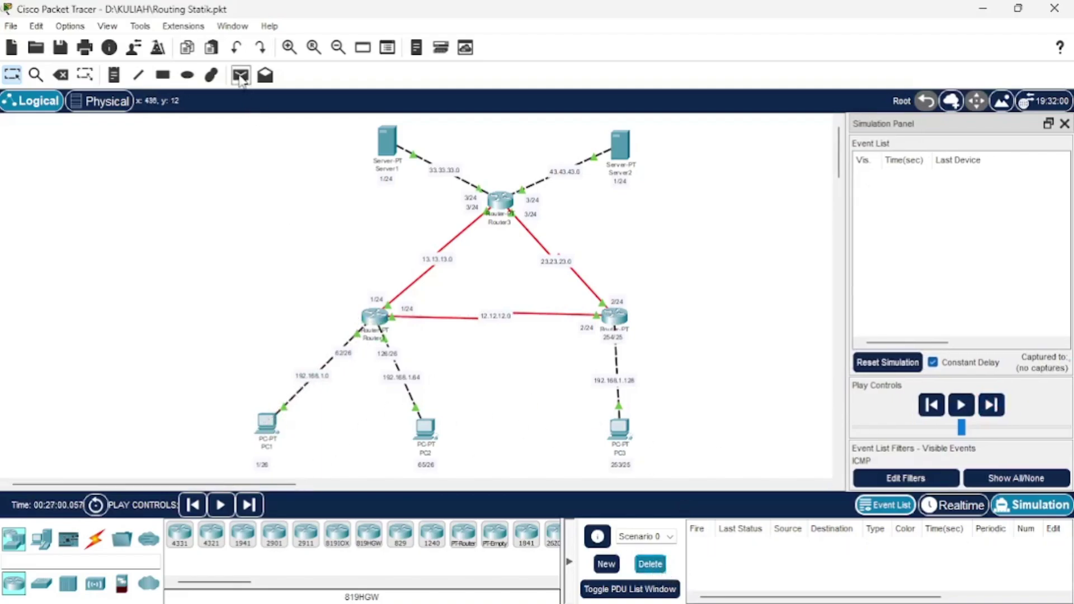
pyautogui.click(426, 431)
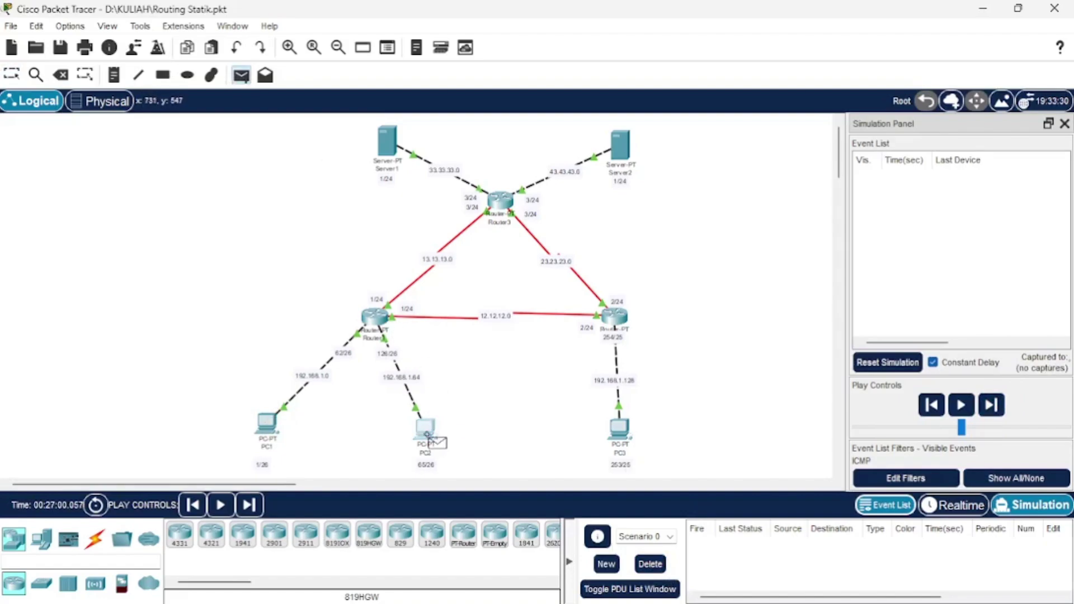
pyautogui.click(623, 436)
# Step the simulation forward event by event to follow the PC2 packet to PC3 and its reply back.
pyautogui.click(1002, 415)
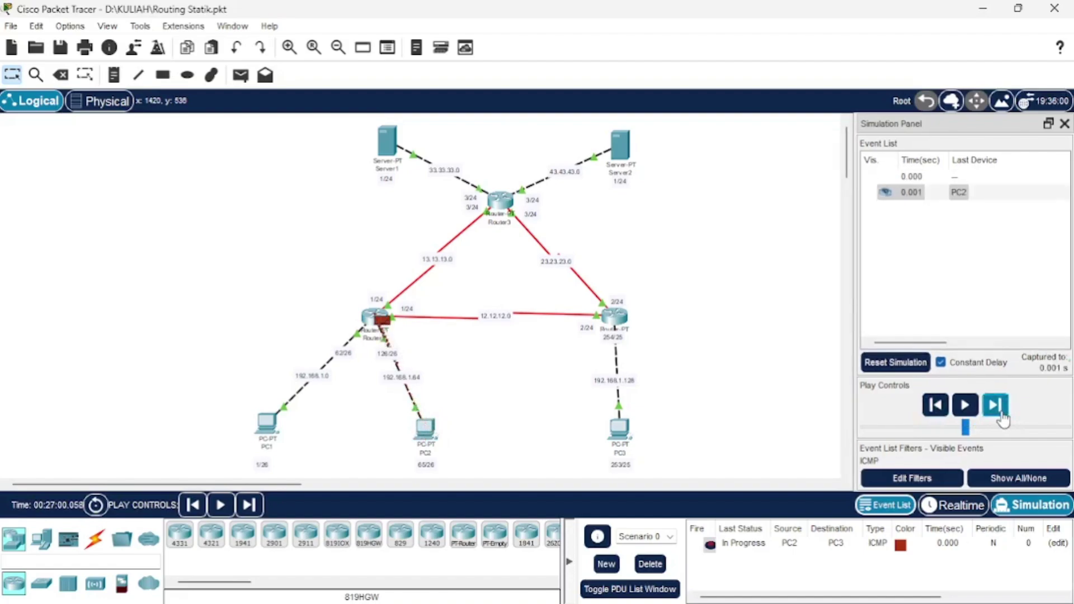
pyautogui.click(995, 405)
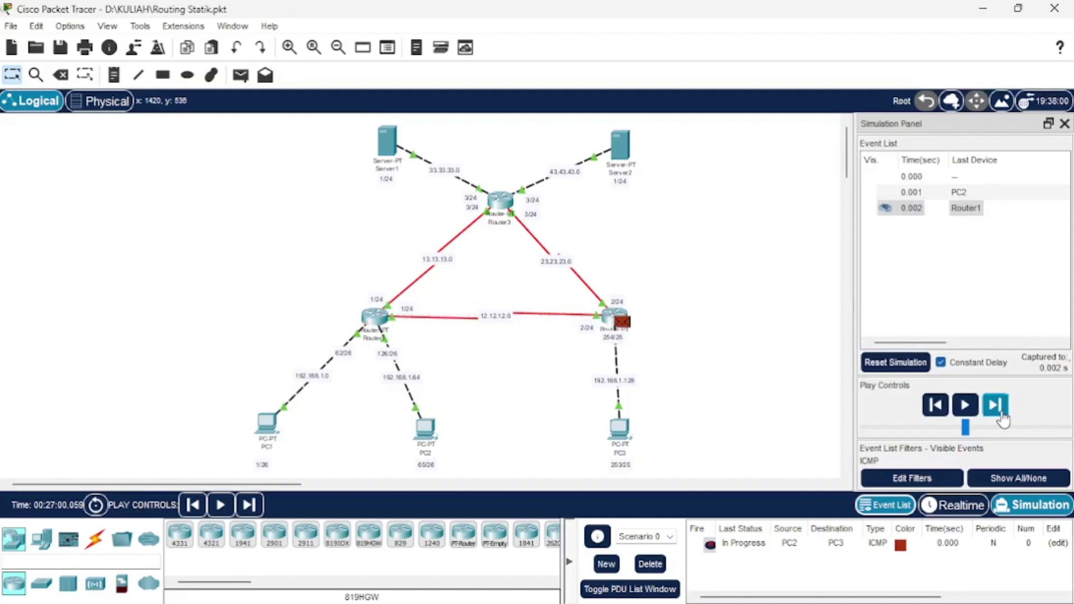
pyautogui.click(1002, 414)
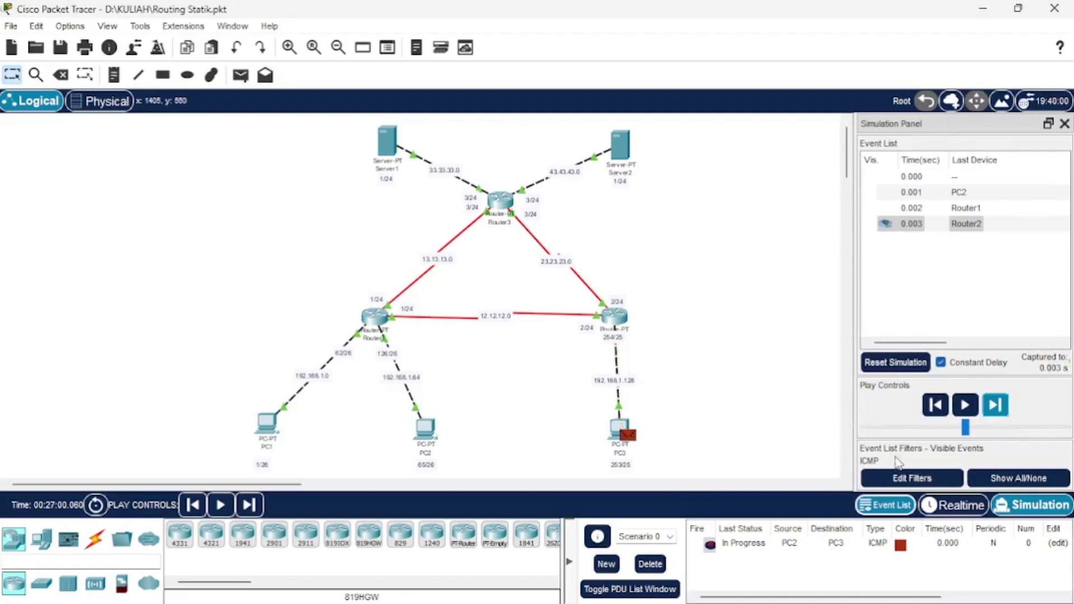
pyautogui.click(1004, 407)
pyautogui.click(1006, 406)
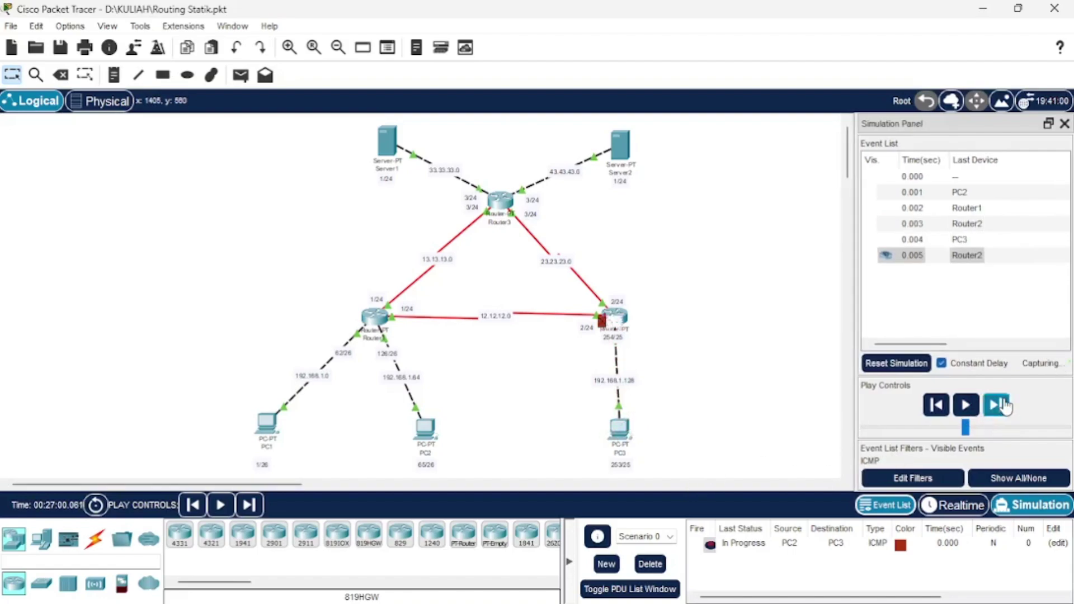
pyautogui.click(1006, 407)
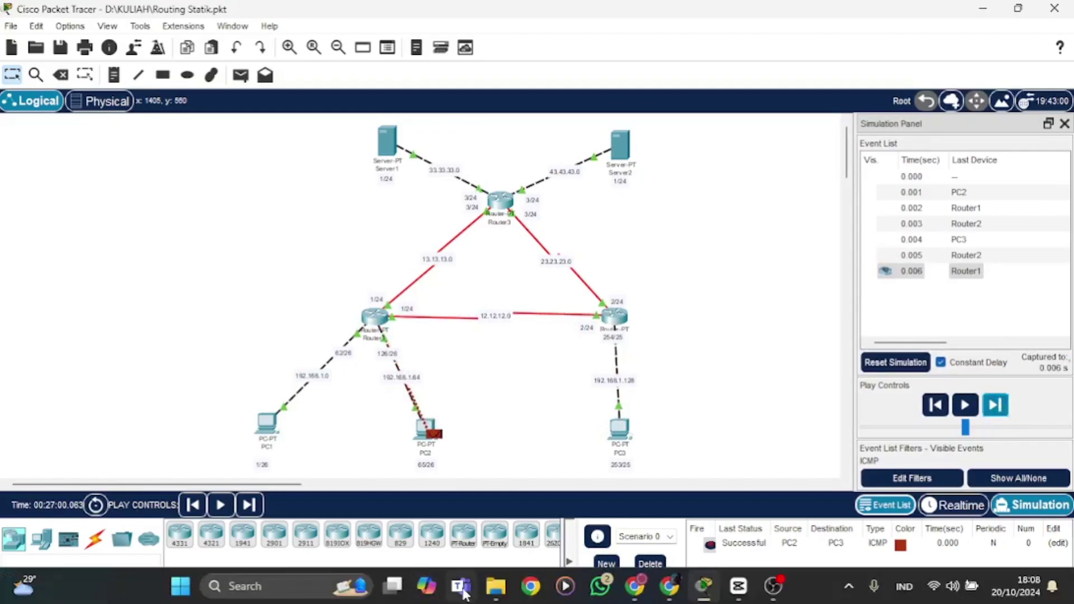
# Delete the PC2-to-PC3 scenario and create a simple PDU from PC1 to Server2.
pyautogui.click(651, 564)
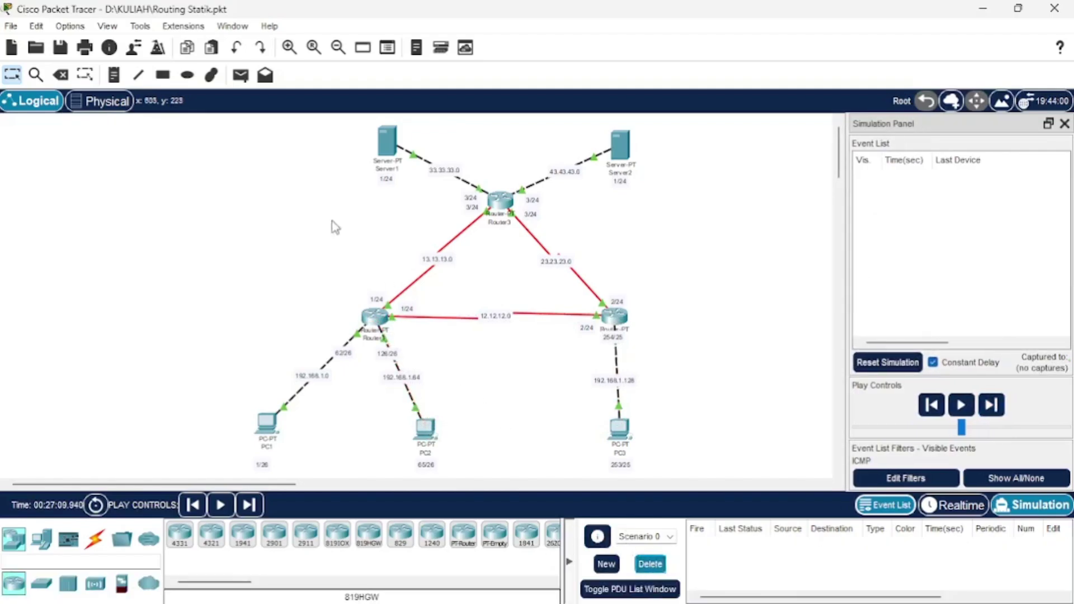
pyautogui.click(242, 77)
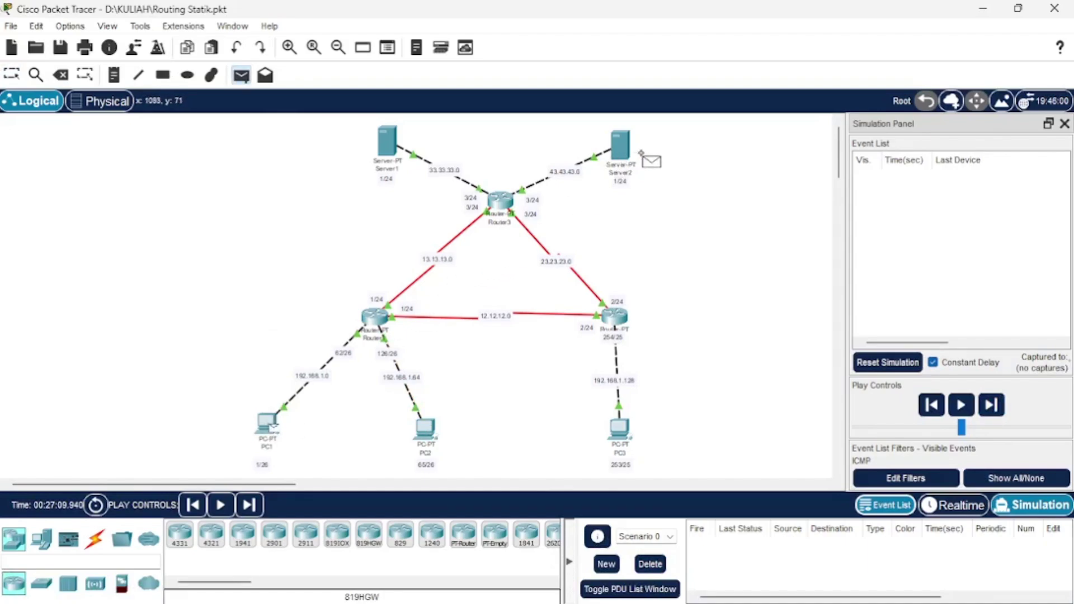
pyautogui.click(620, 144)
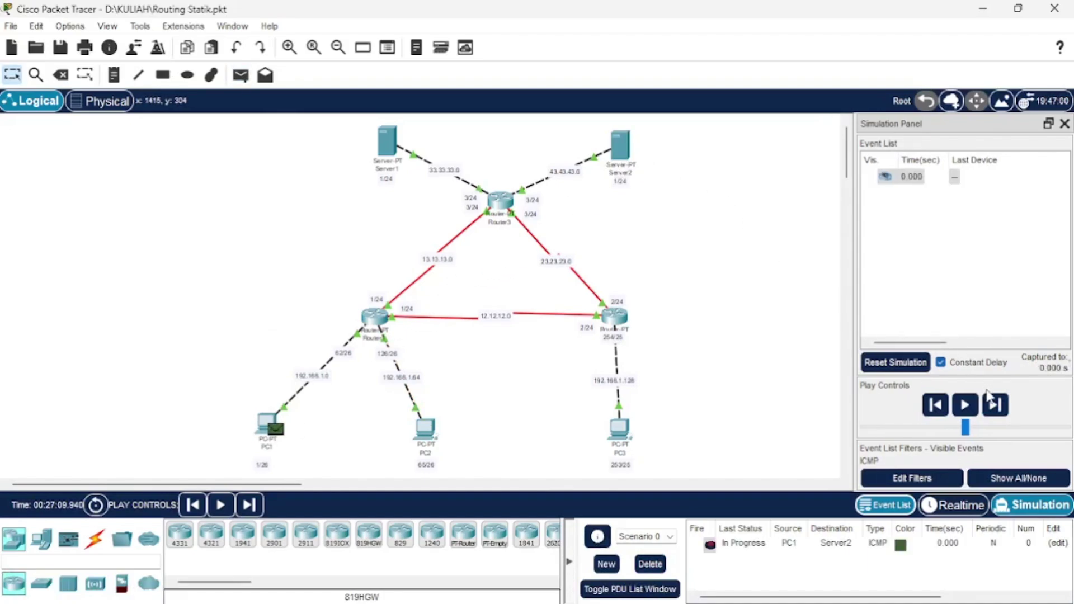
# Step the simulation forward to follow the PC1 packet through Router1 and Router3 towards Server2.
pyautogui.click(996, 406)
pyautogui.click(996, 406)
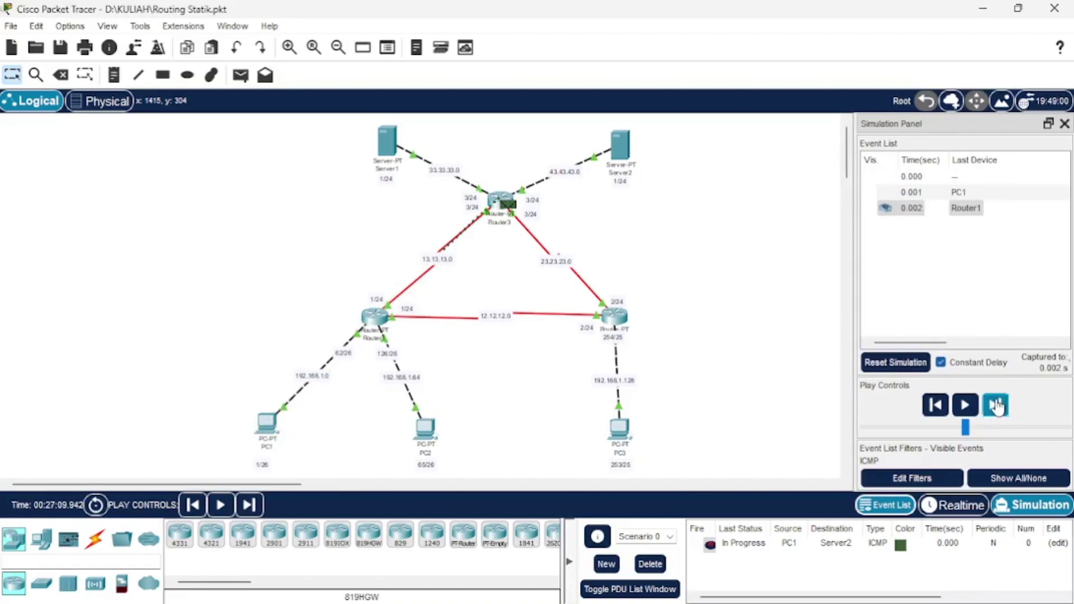
pyautogui.click(996, 406)
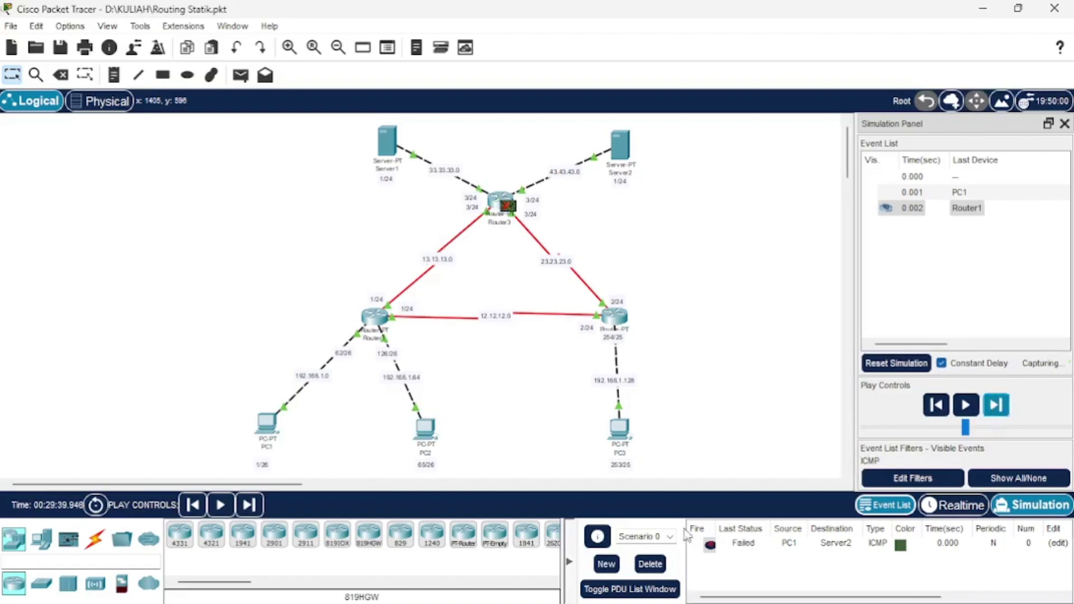
# Delete the current scenario and create the simple PDU from PC1 to Server2 again.
pyautogui.click(650, 564)
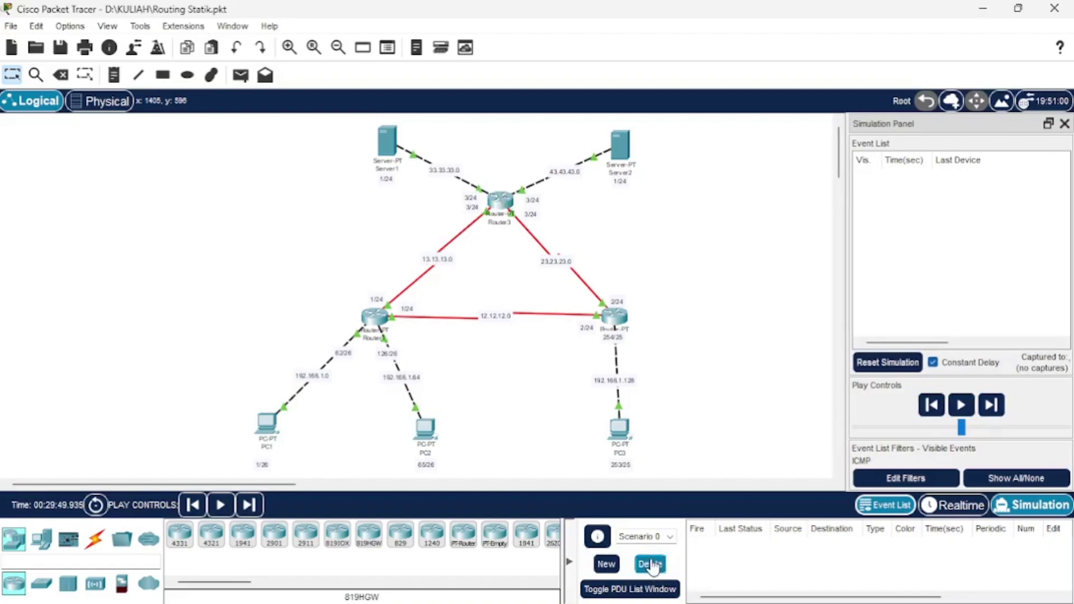
pyautogui.click(240, 75)
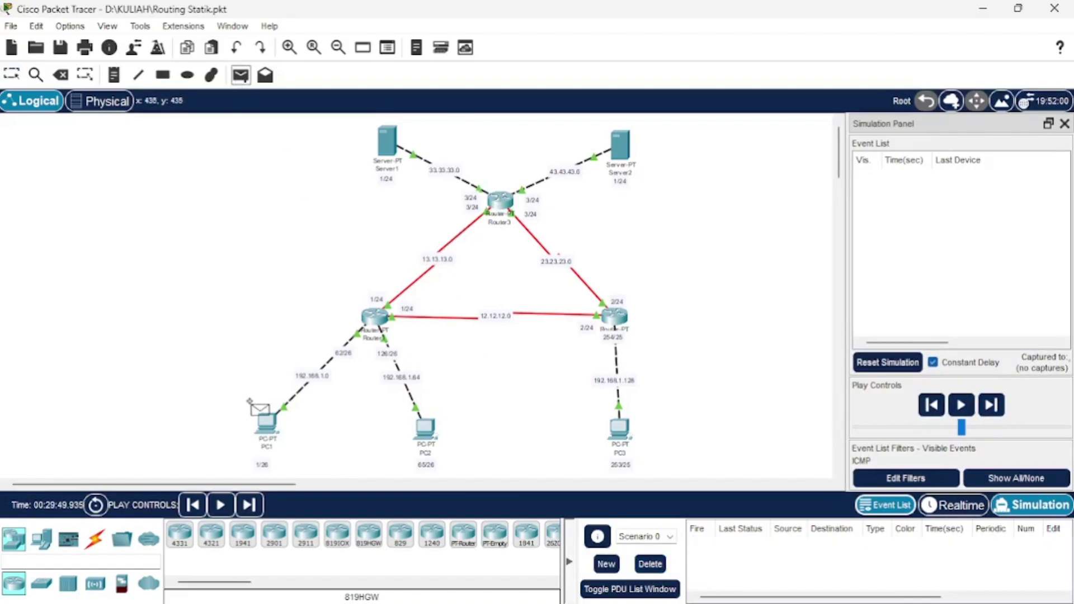
pyautogui.click(268, 423)
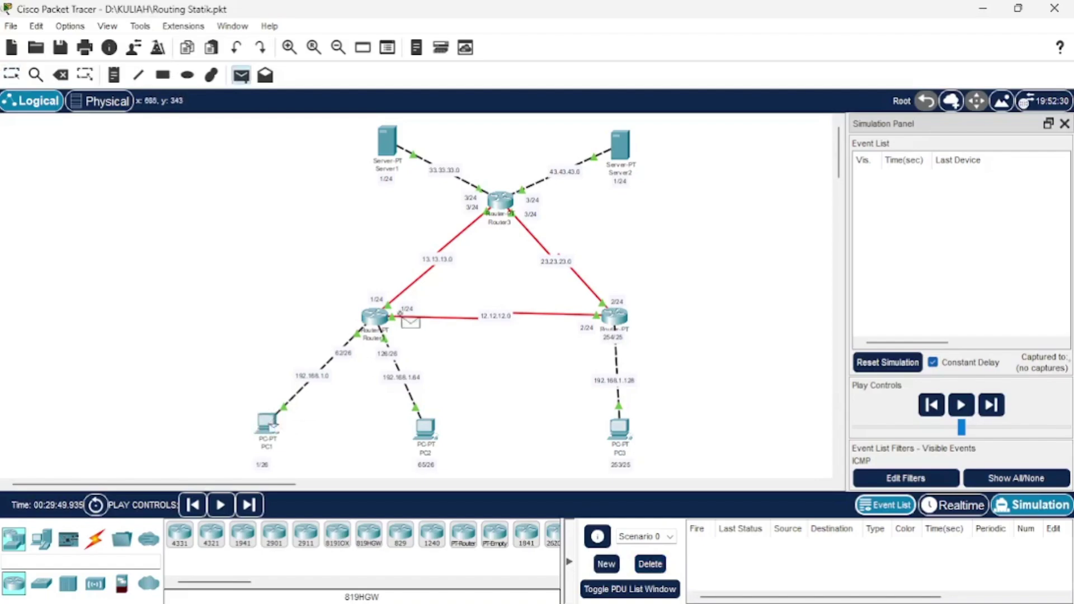
pyautogui.click(619, 157)
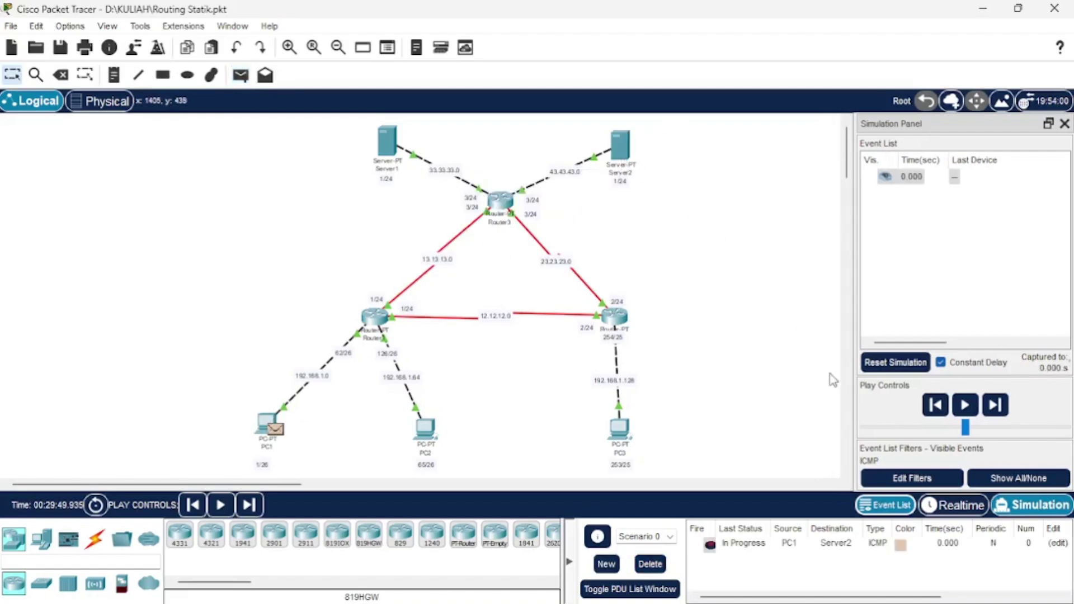
# Step the simulation forward to follow the PC1 packet to Server2 and its reply back, and delete the scenario.
pyautogui.click(998, 413)
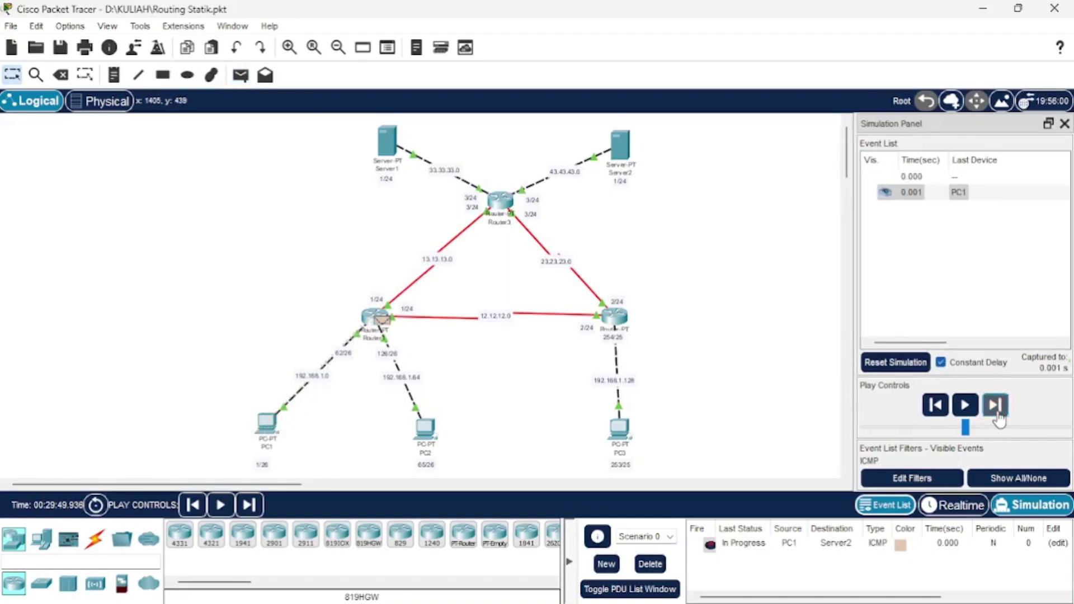
pyautogui.click(999, 419)
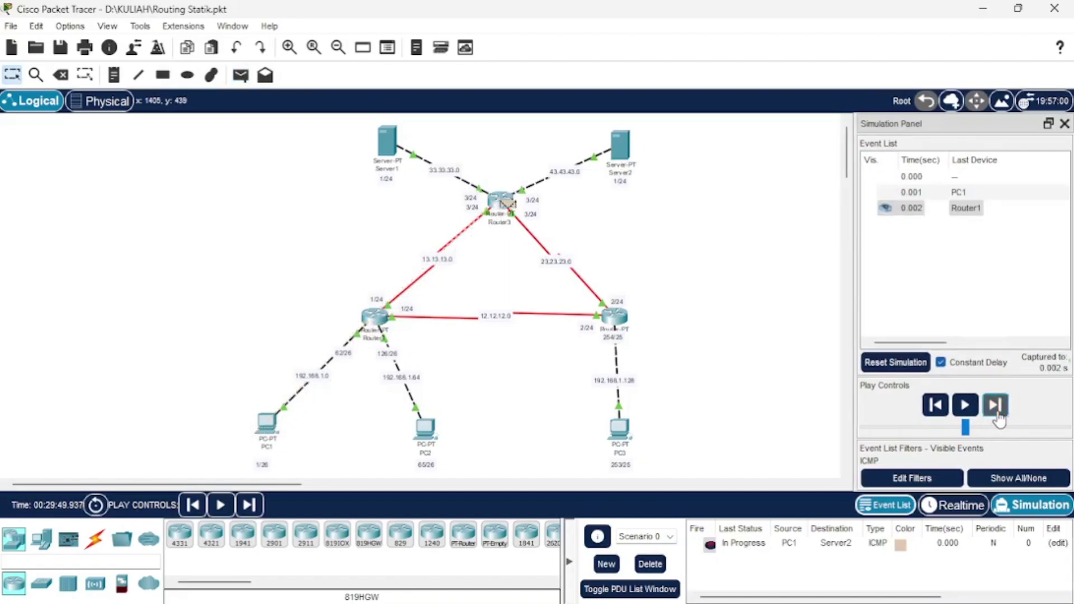
pyautogui.click(1000, 419)
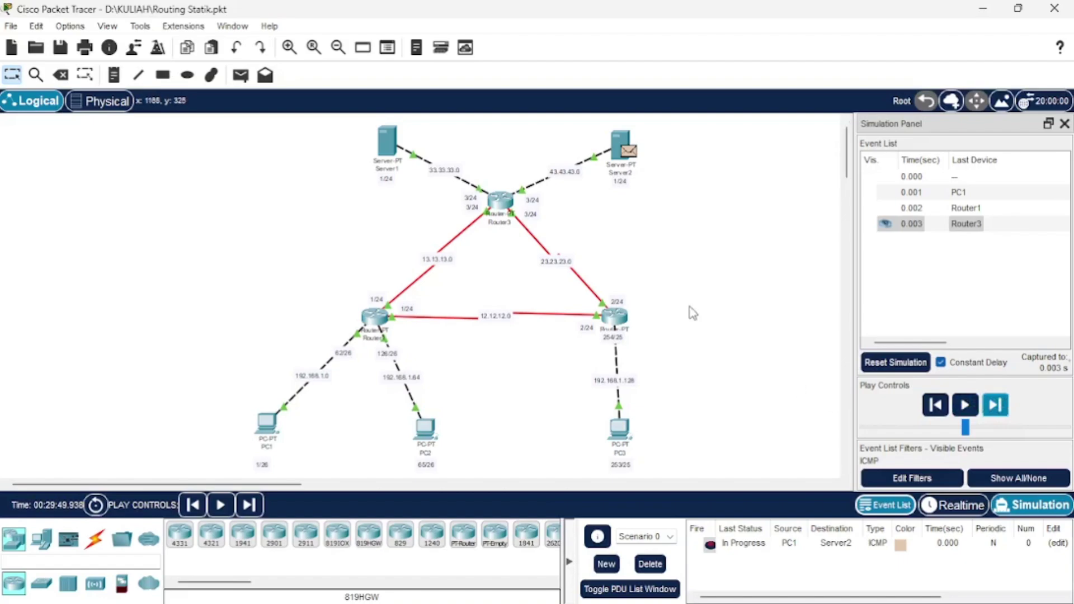
pyautogui.click(1000, 409)
pyautogui.click(1000, 409)
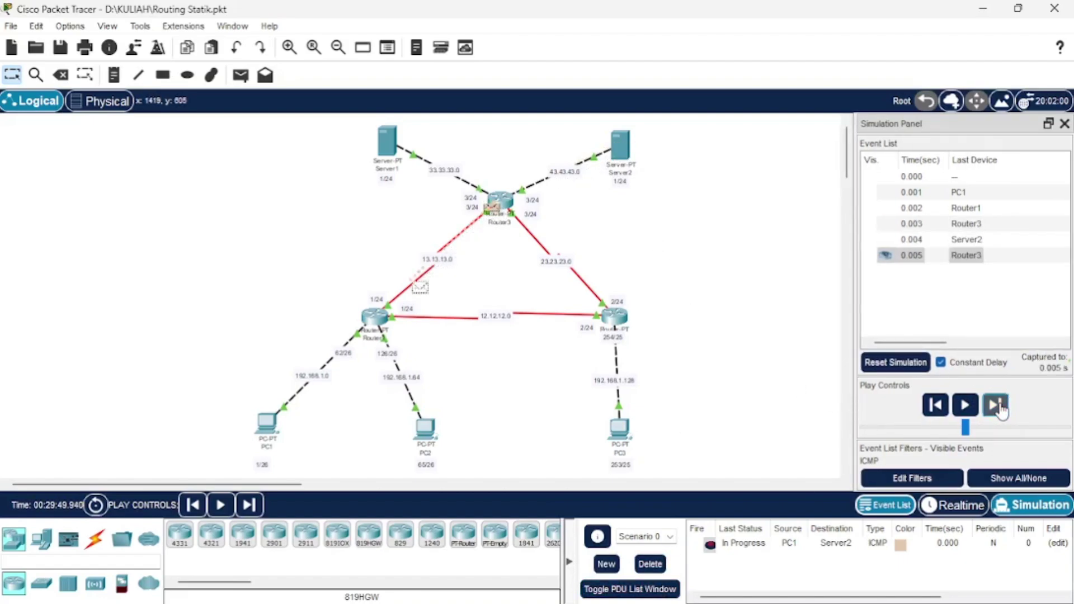
pyautogui.click(1000, 409)
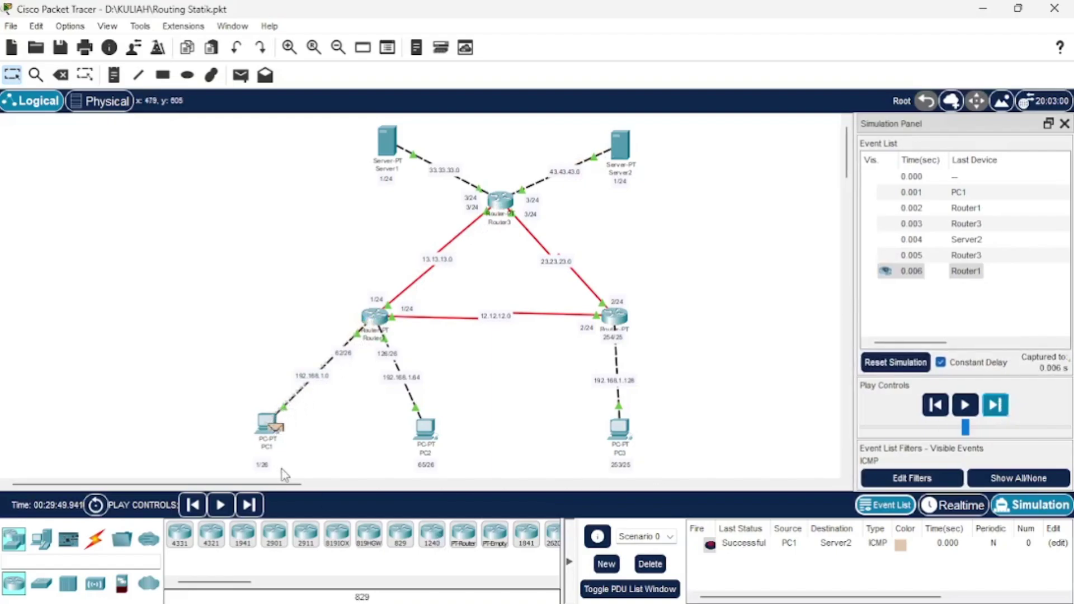
pyautogui.click(649, 564)
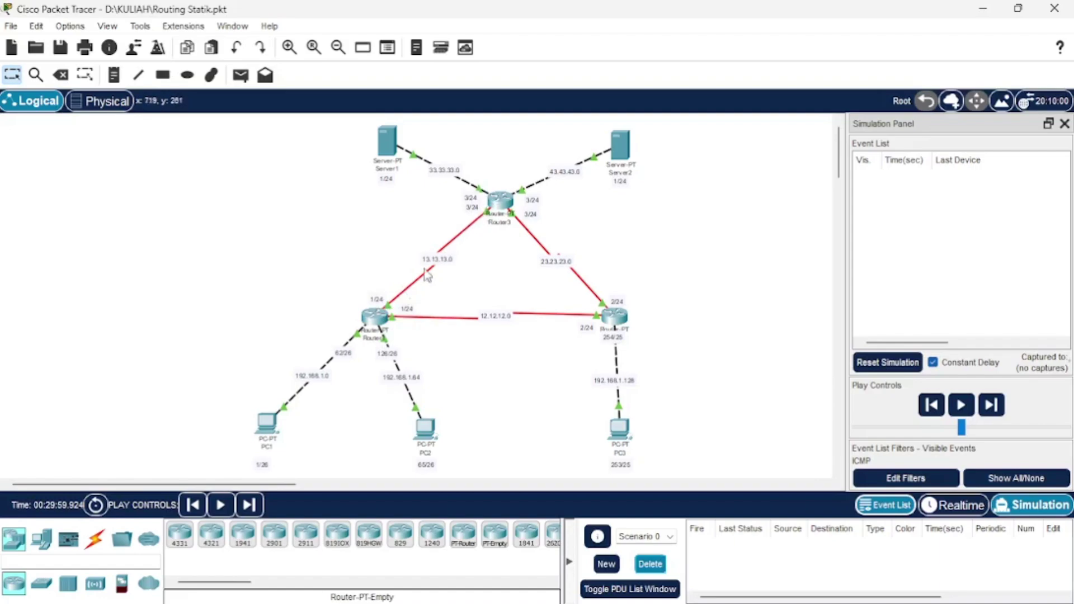
pyautogui.press('Delete')
pyautogui.click(484, 218)
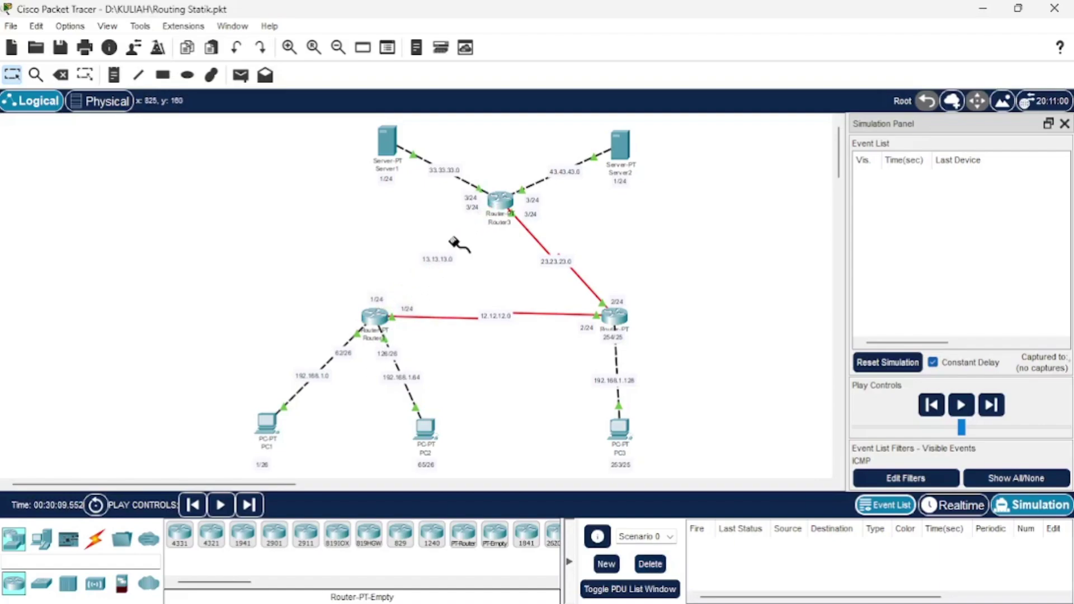
pyautogui.click(500, 201)
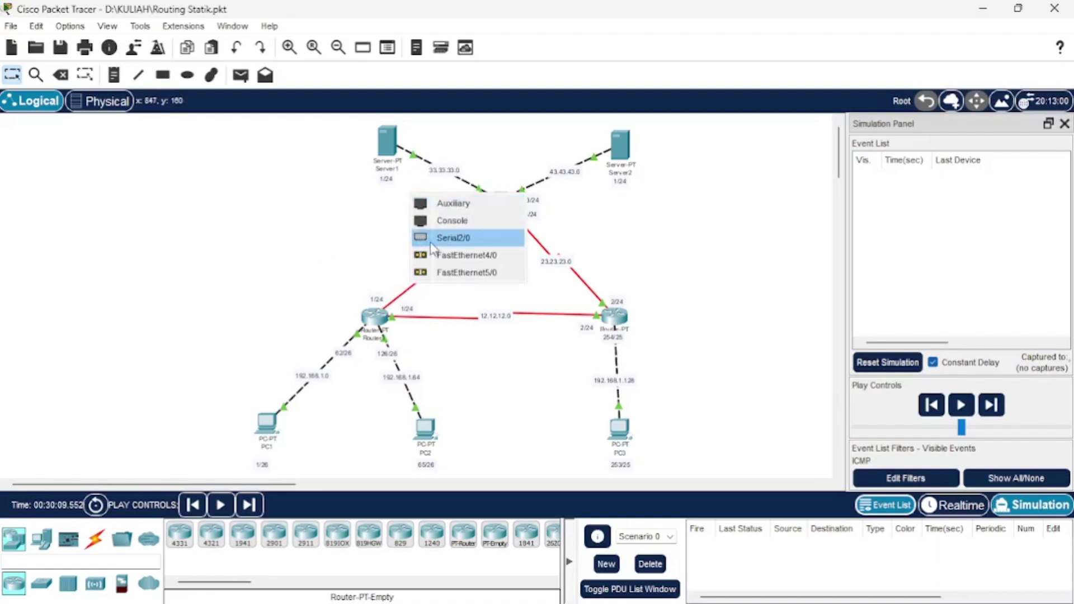
pyautogui.click(445, 239)
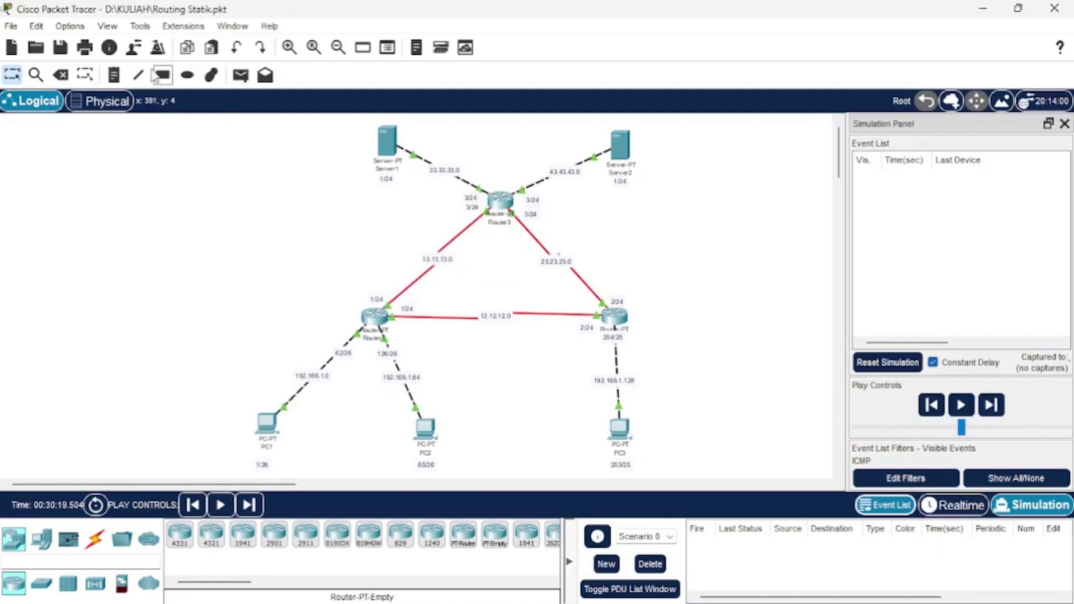
pyautogui.doubleClick(439, 259)
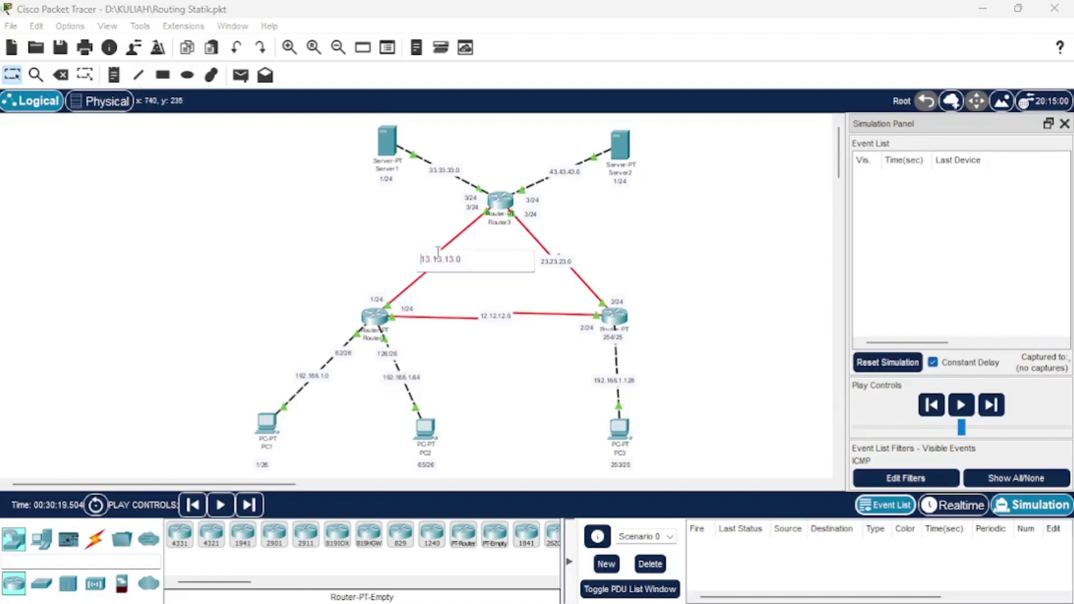
pyautogui.click(455, 240)
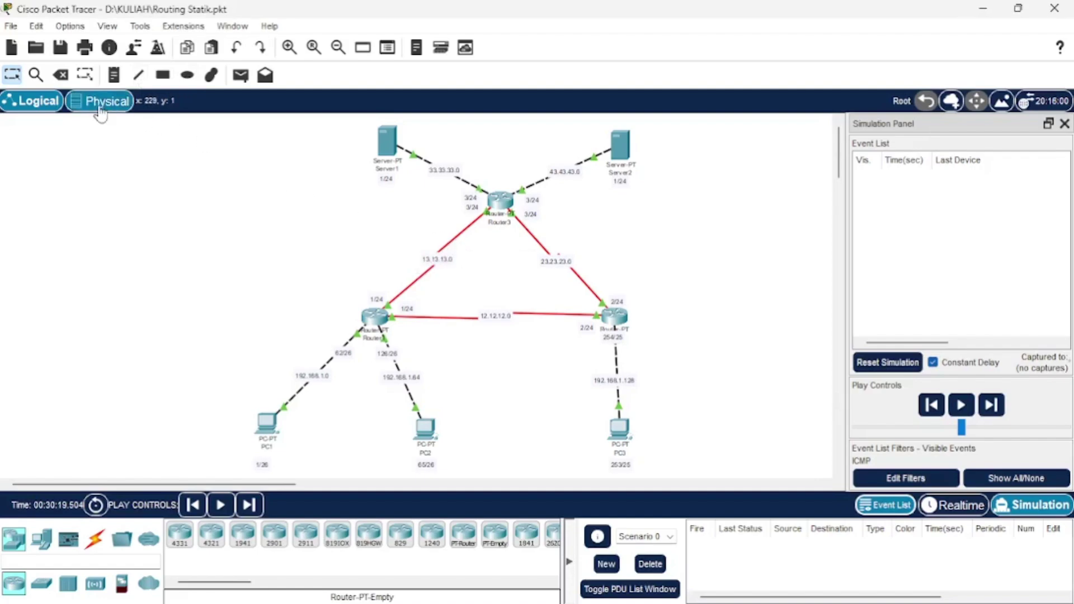
pyautogui.click(66, 74)
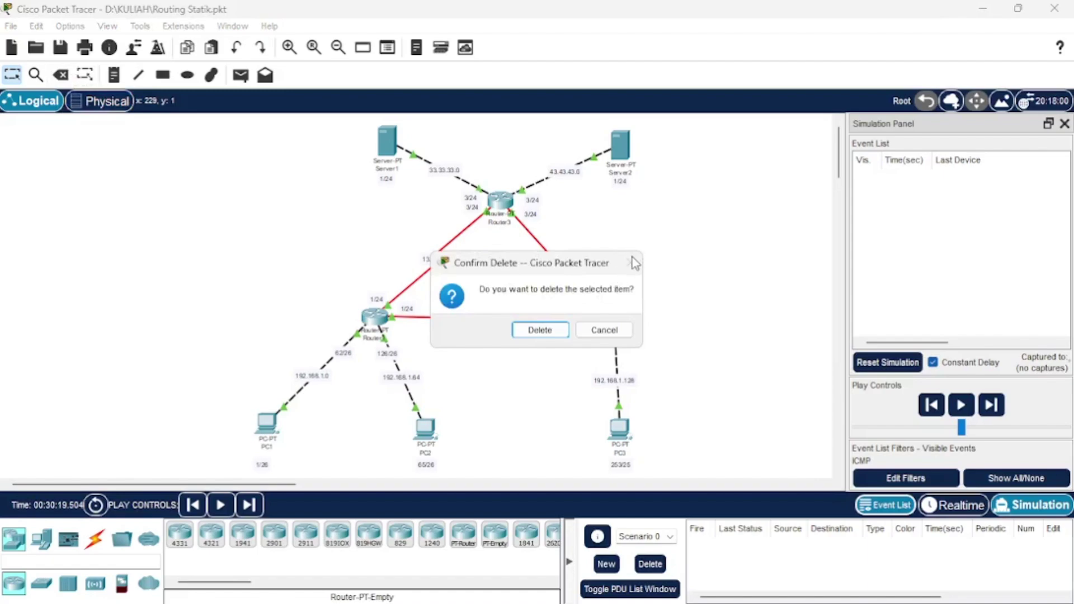
pyautogui.click(611, 330)
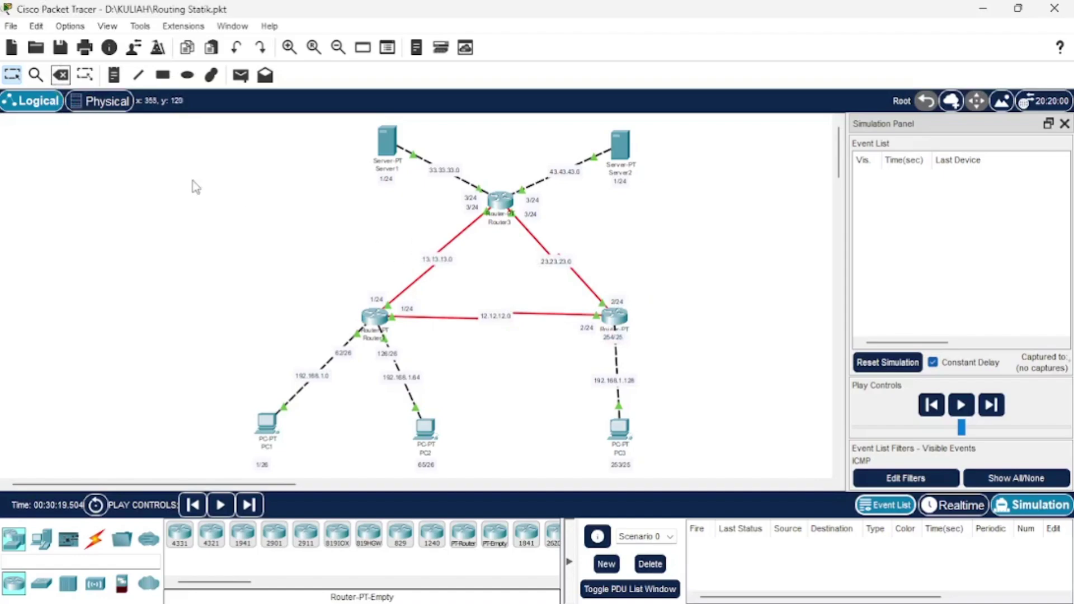
# Delete the 13.13.13.0 serial link between Router1 and Router3, and return to the selection tool.
pyautogui.click(61, 74)
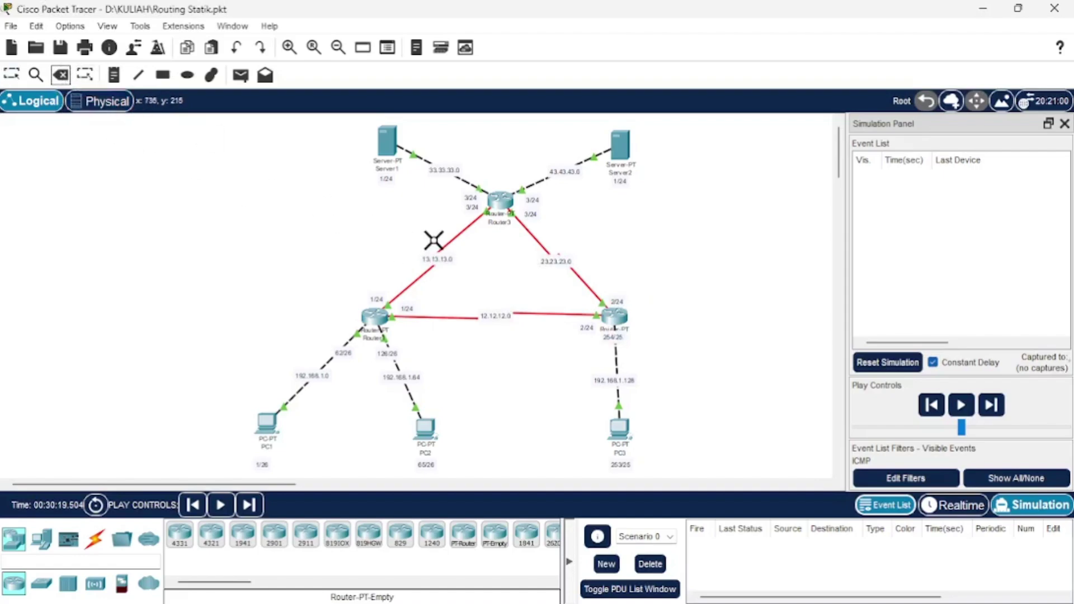
pyautogui.click(451, 242)
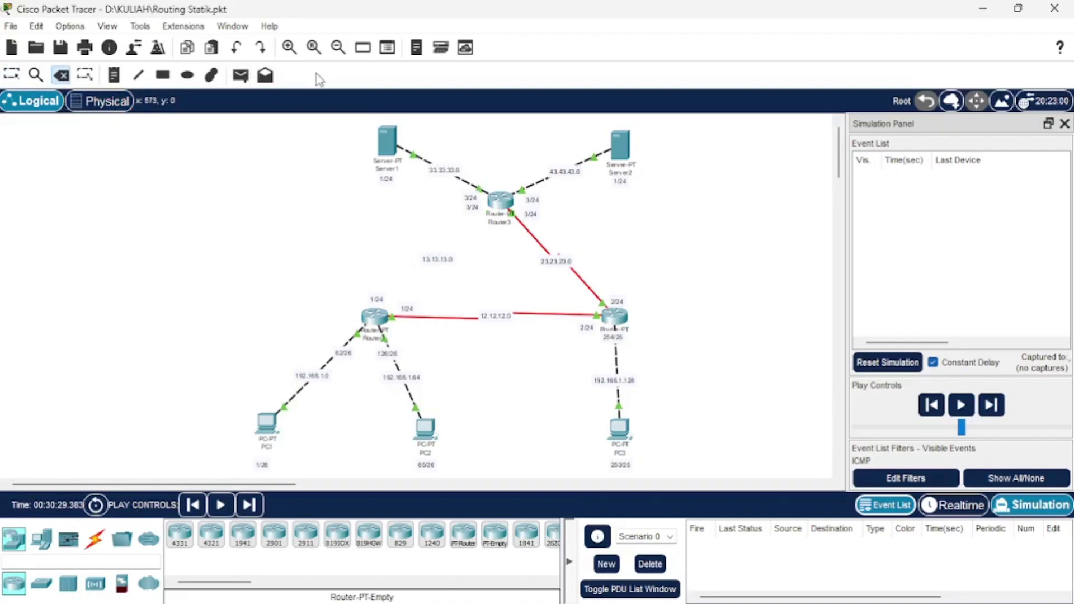
pyautogui.click(10, 77)
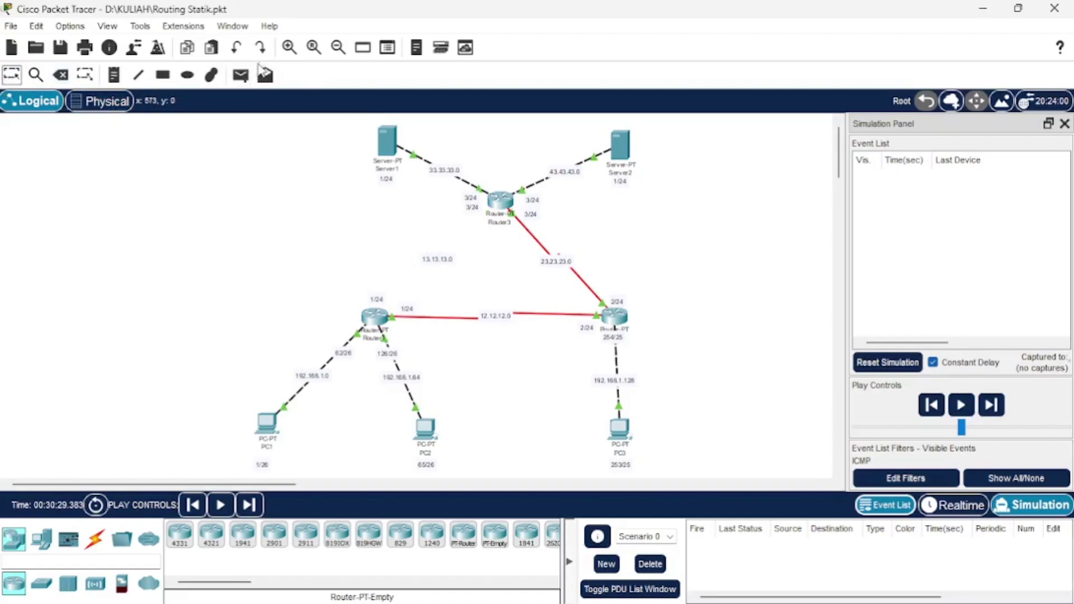
# Create a simple PDU from PC1 to Server1.
pyautogui.click(240, 75)
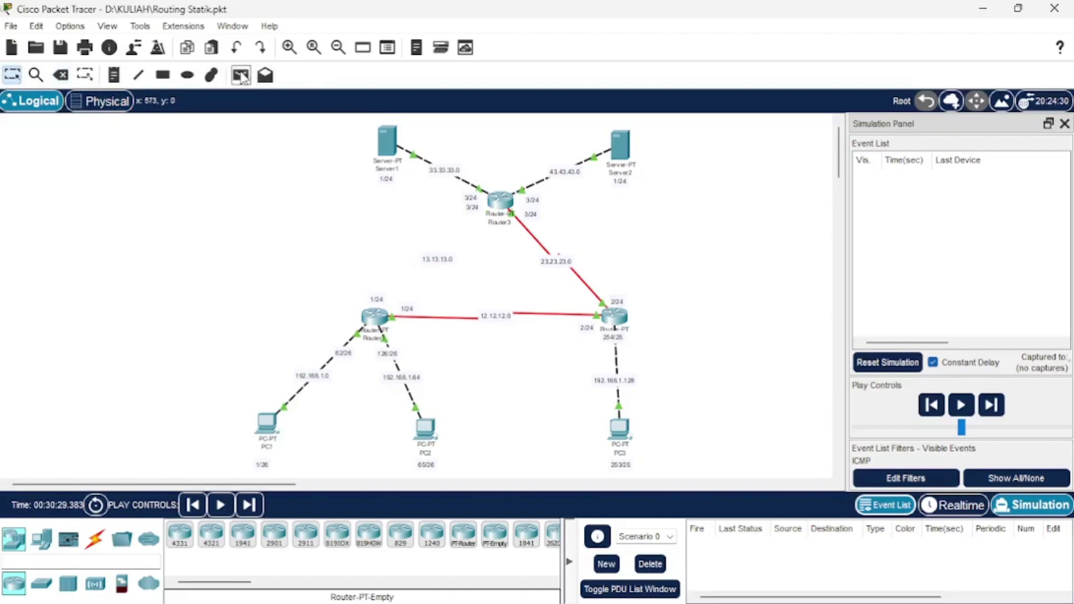
pyautogui.click(266, 424)
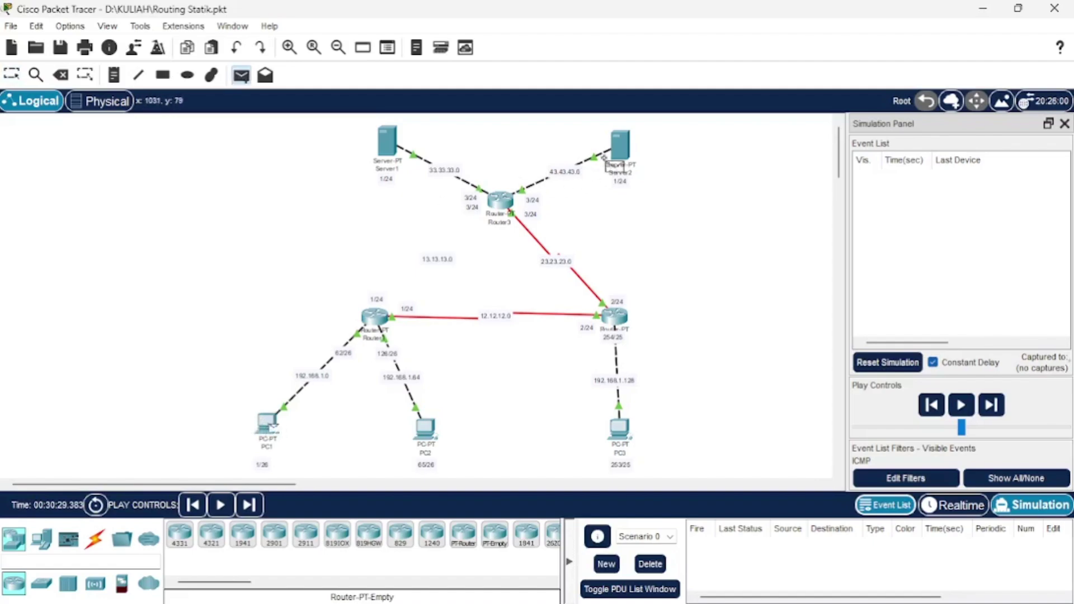
pyautogui.click(402, 133)
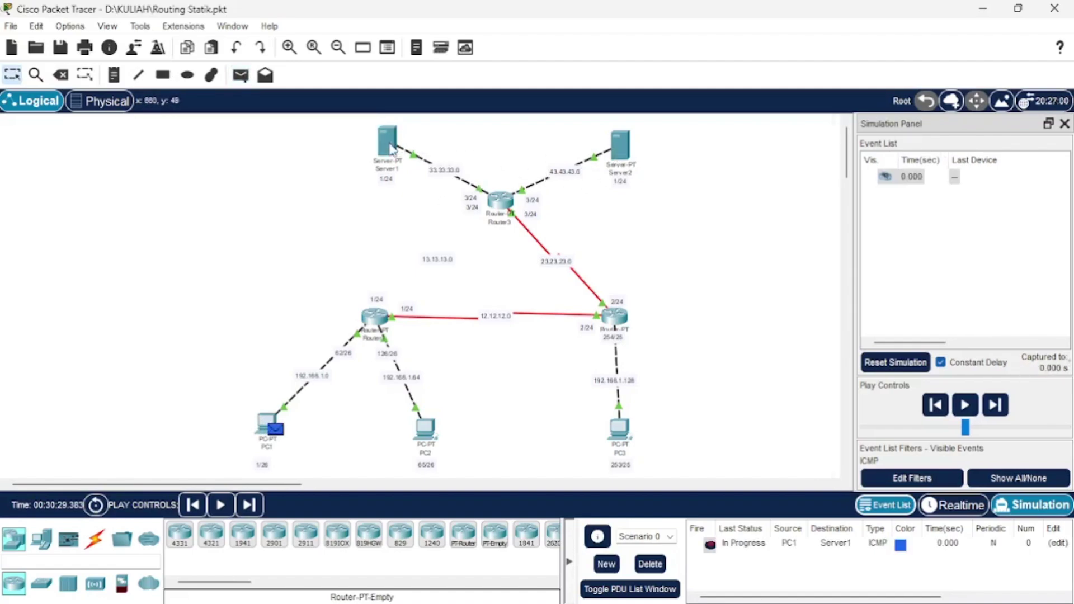
# Step the simulation forward to follow the PC1 packet to Server1 and its reply back to PC1, and delete the scenario.
pyautogui.click(1005, 413)
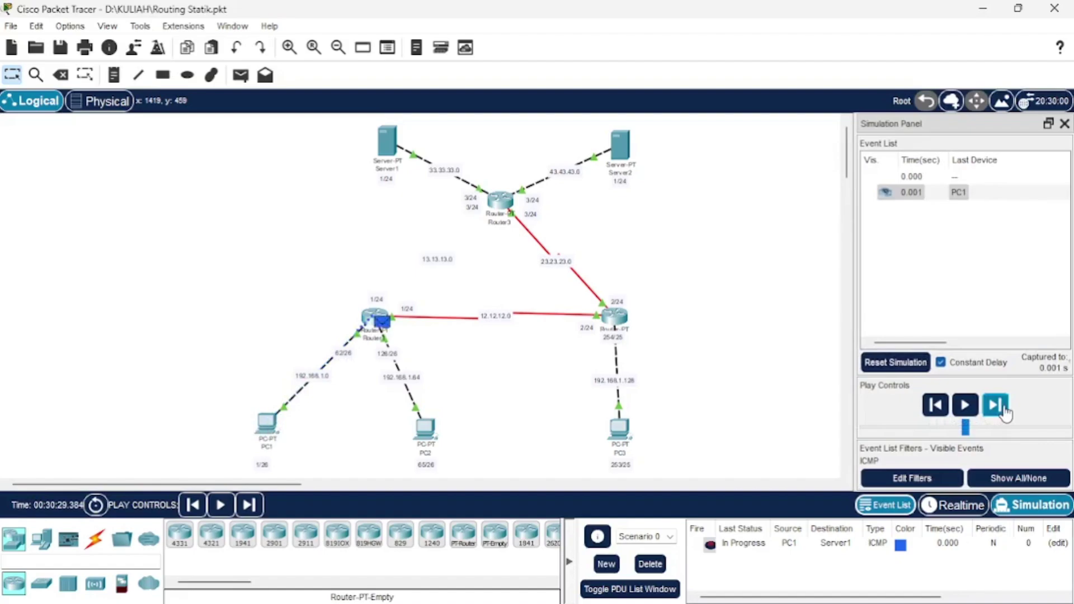
pyautogui.click(995, 405)
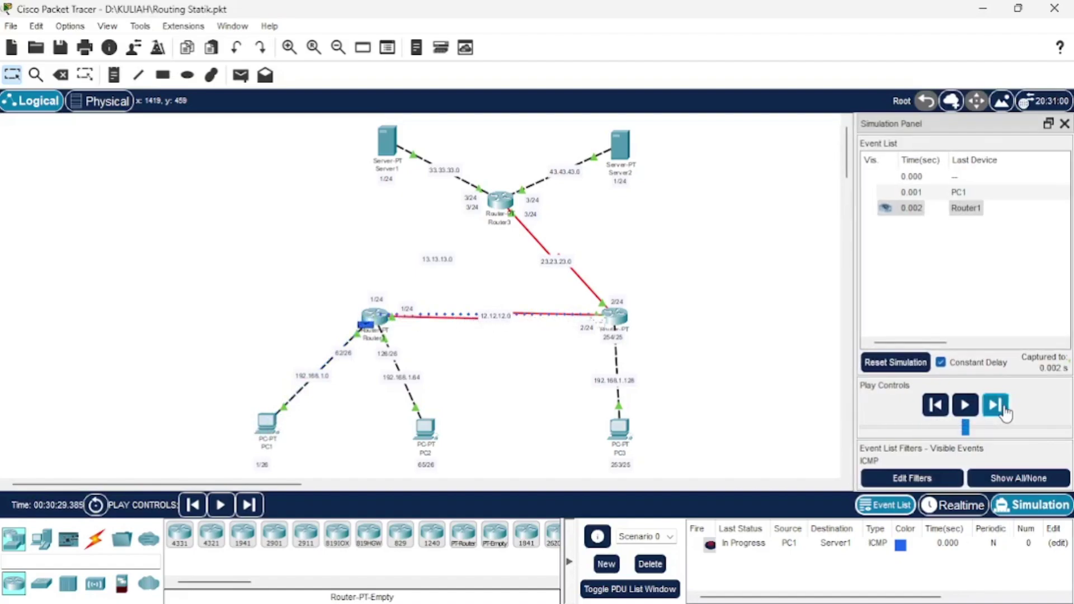
pyautogui.click(1006, 412)
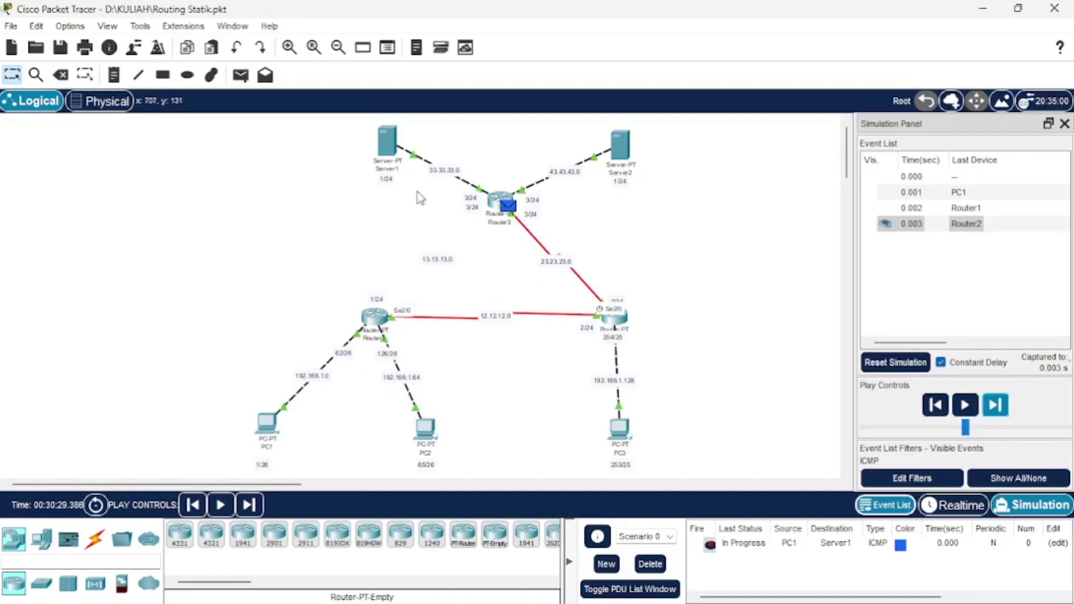
pyautogui.click(1001, 405)
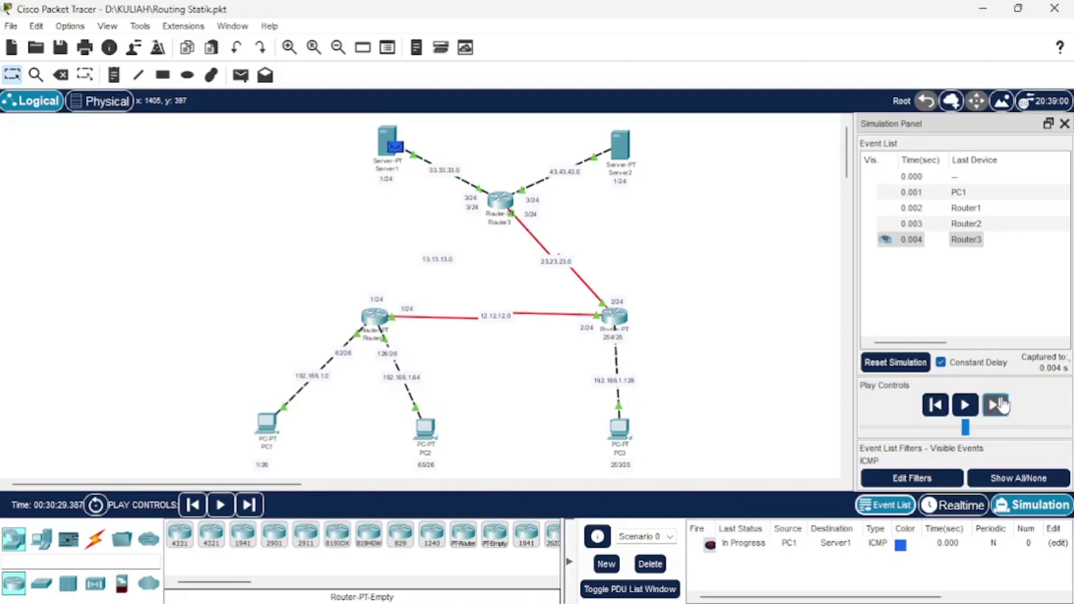
pyautogui.click(1002, 405)
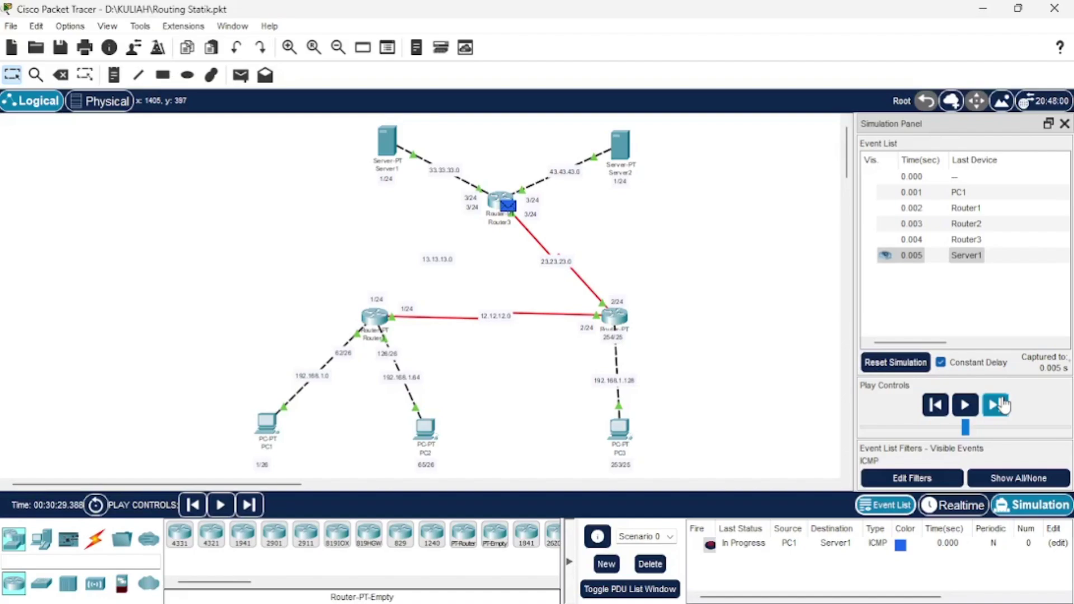
pyautogui.click(1002, 405)
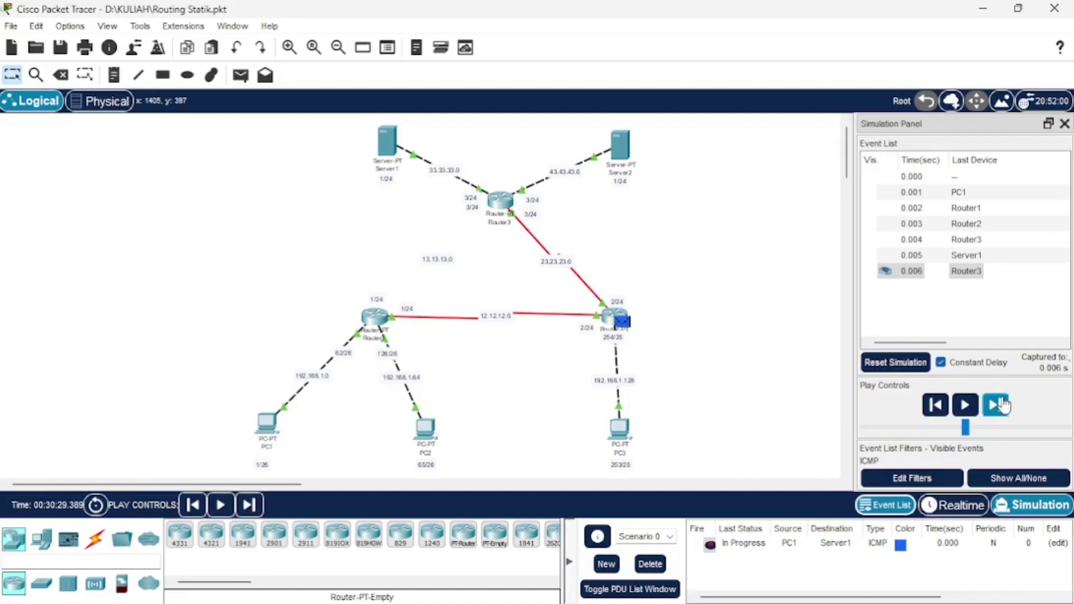
pyautogui.click(1002, 405)
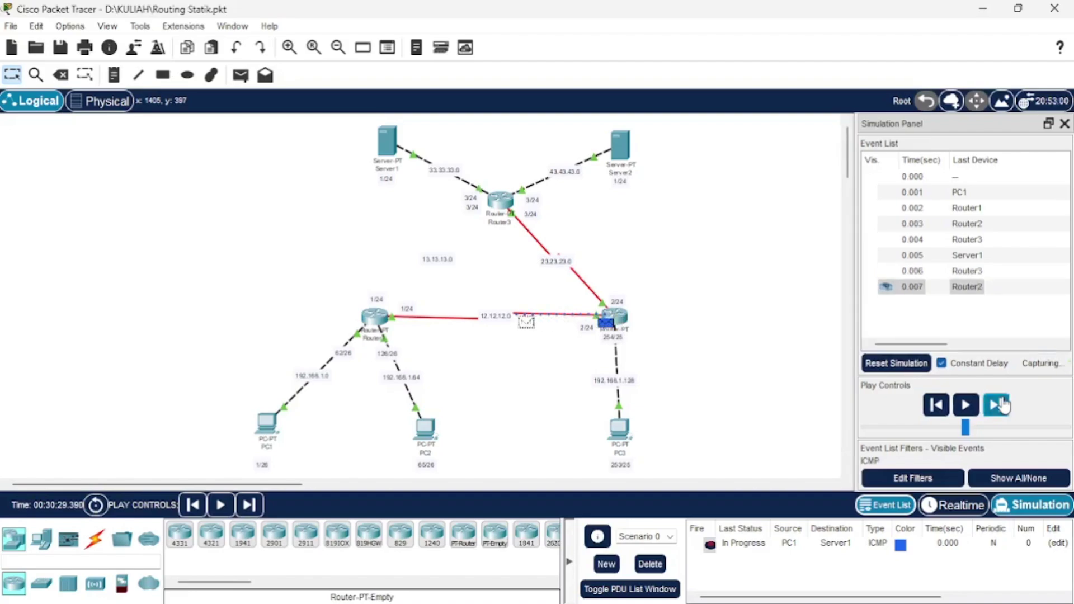
pyautogui.click(1002, 405)
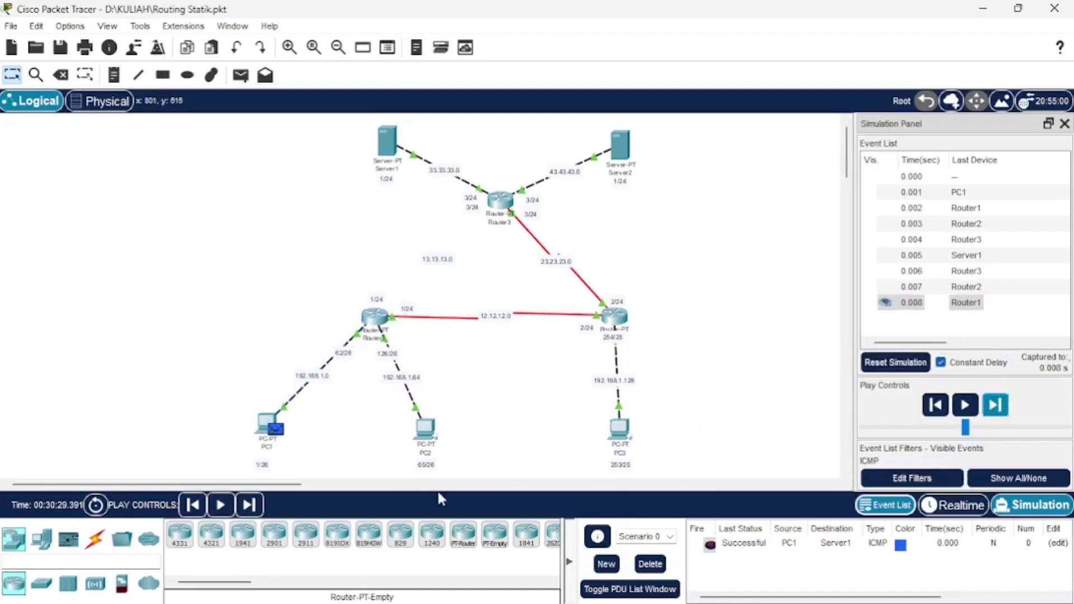
pyautogui.click(650, 563)
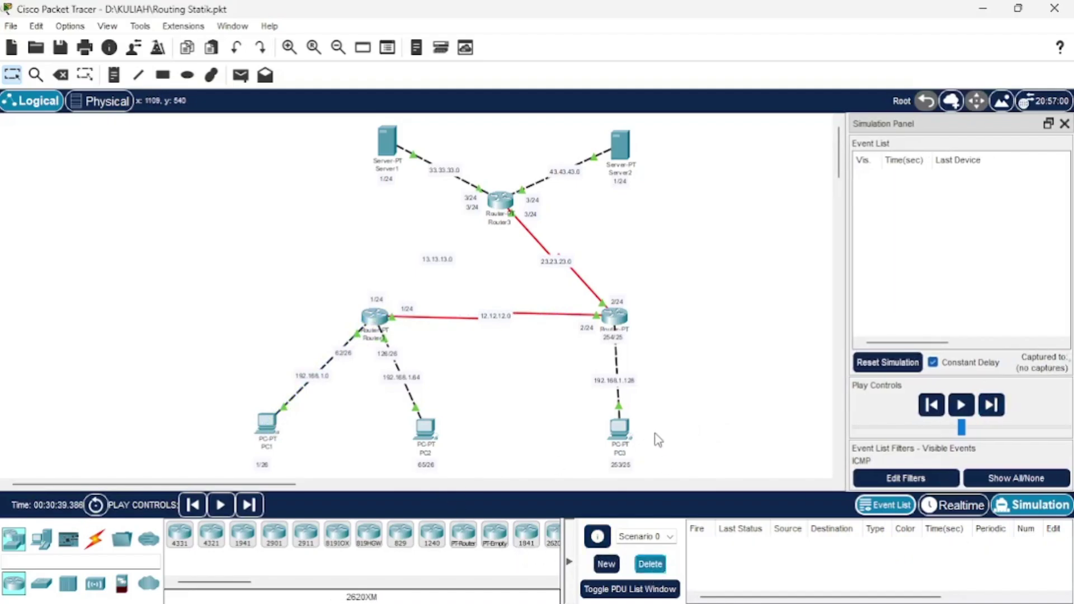